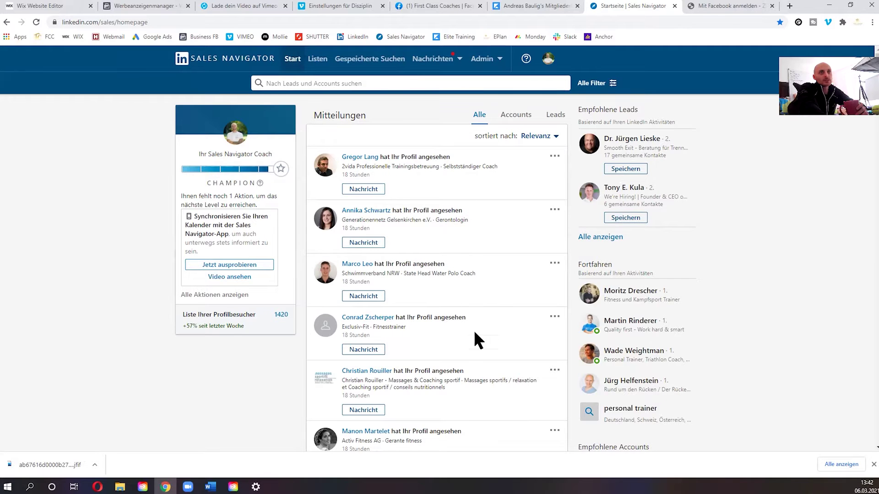
Open the saved lead search "Fitness" DACH.
scroll(472, 254, "down", 12)
scroll(471, 252, "down", 5)
scroll(472, 250, "up", 15)
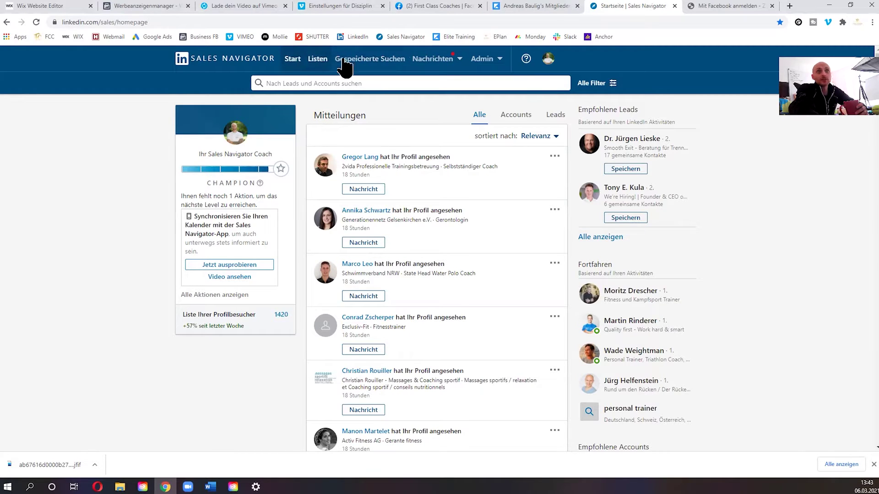
left_click(363, 59)
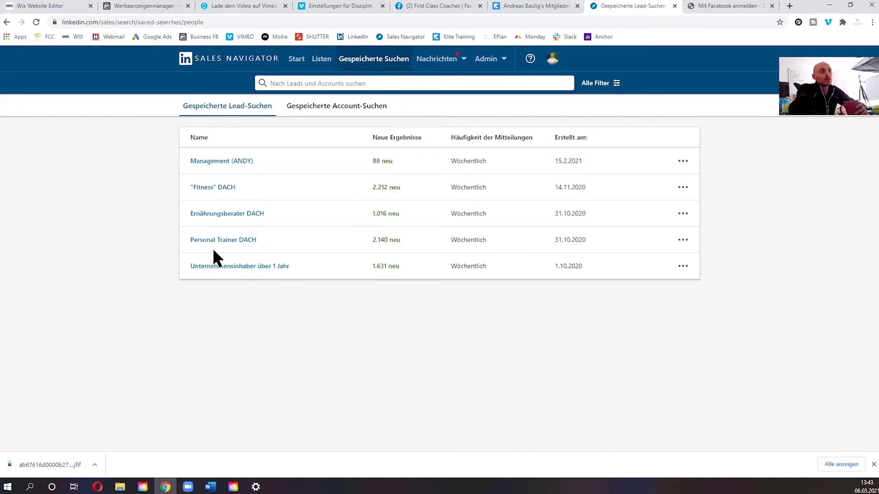
left_click(215, 187)
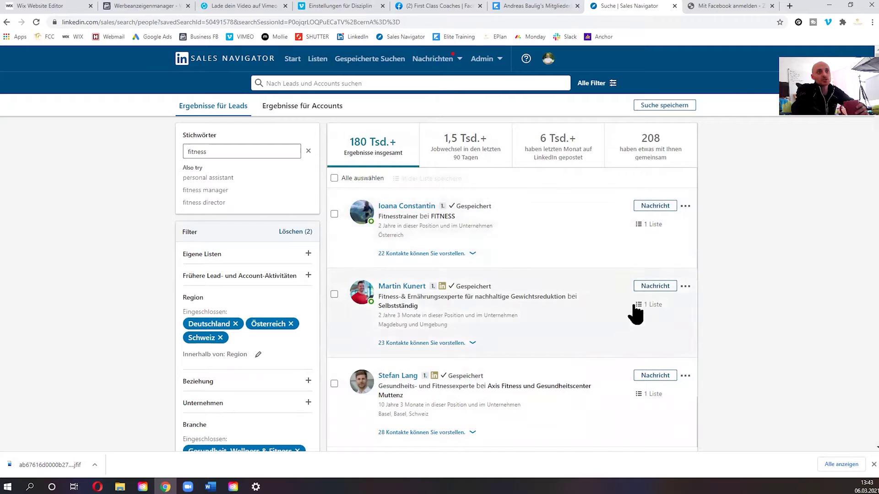
Exclude saved, viewed and contacted leads from the fitness search results.
left_click(238, 253)
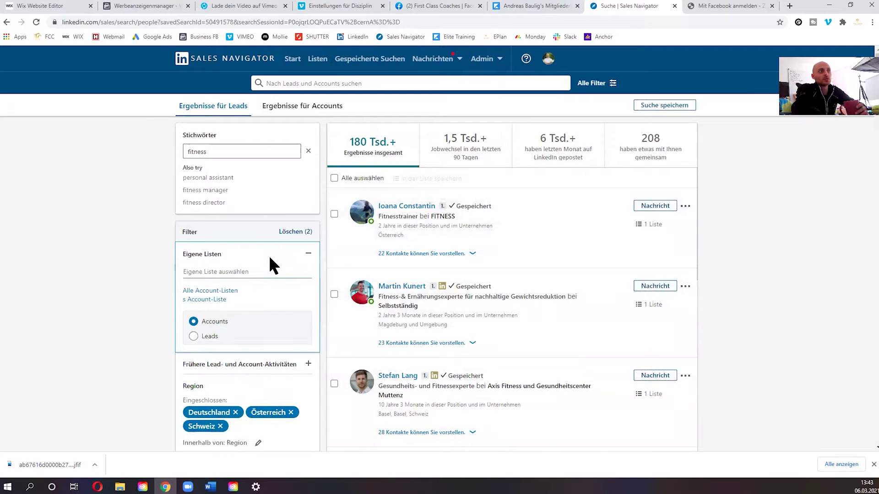
left_click(102, 255)
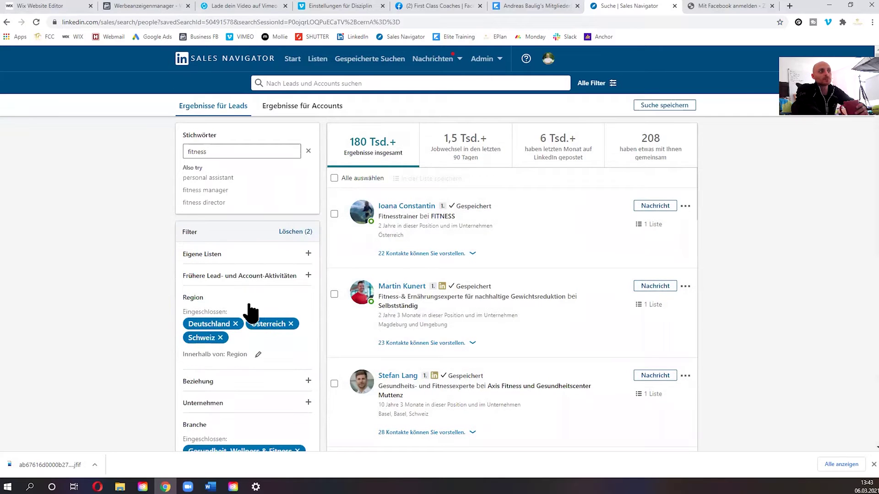
left_click(241, 276)
left_click(234, 291)
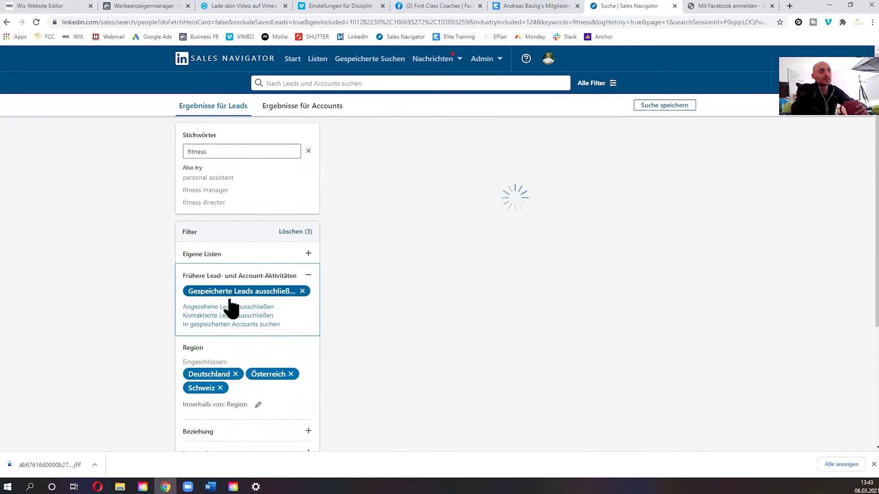
left_click(226, 306)
left_click(222, 319)
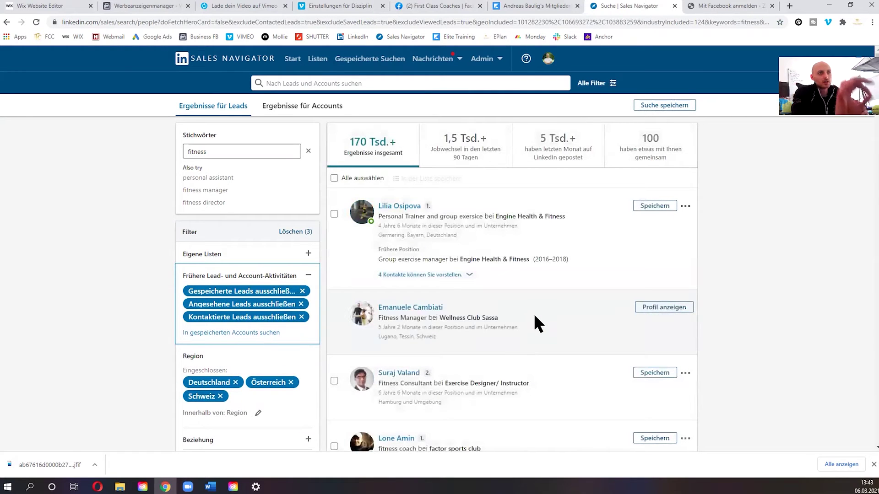
mouse_move(275, 387)
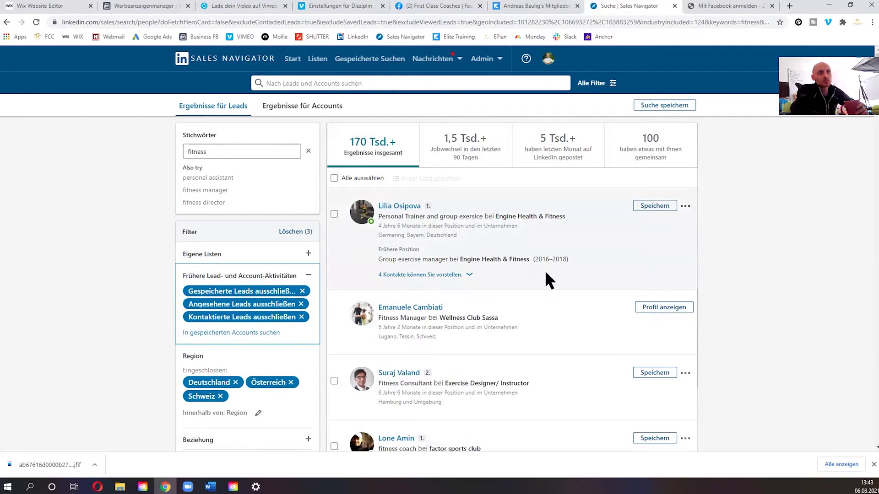
Examine the further actions offered for the Engine Health & Fitness lead and another lead lower in the results.
left_click(685, 208)
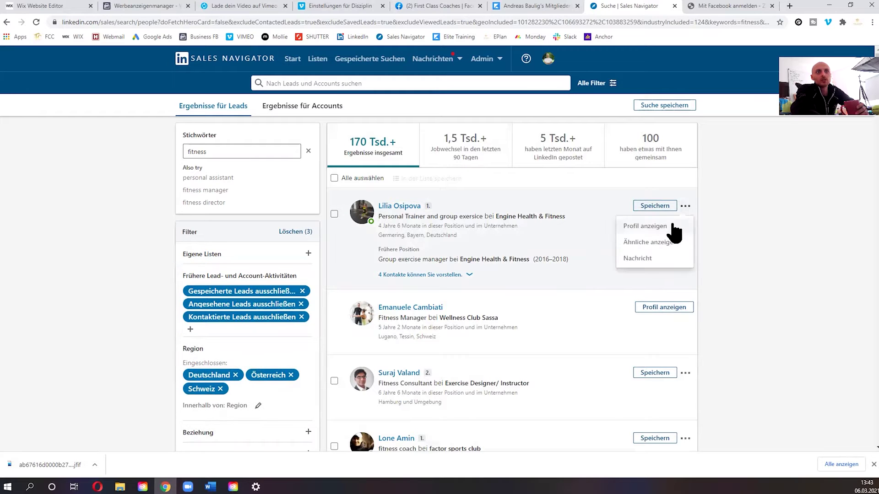
left_click(648, 217)
scroll(571, 254, "down", 5)
scroll(693, 300, "down", 1)
scroll(617, 272, "up", 1)
left_click(685, 274)
left_click(807, 281)
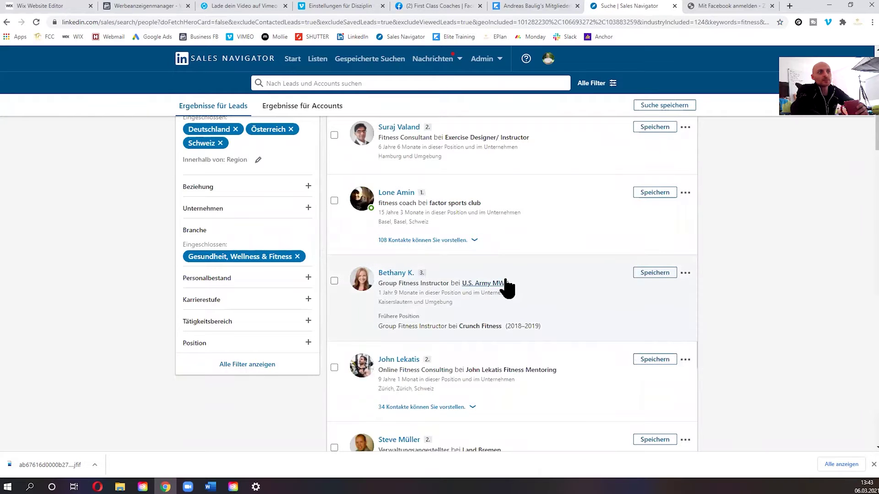
Open the connection invitation for the lead working at Scuola Club Migros and cancel it without sending.
scroll(666, 303, "down", 8)
left_click(685, 292)
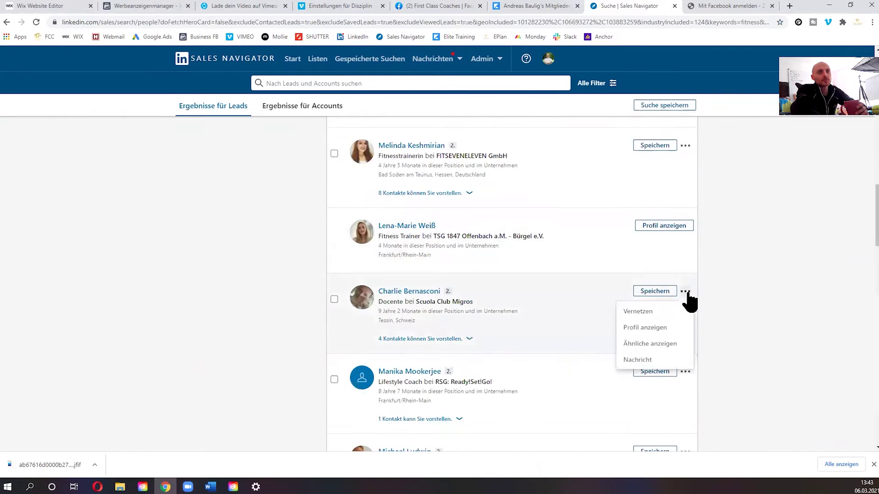
left_click(666, 313)
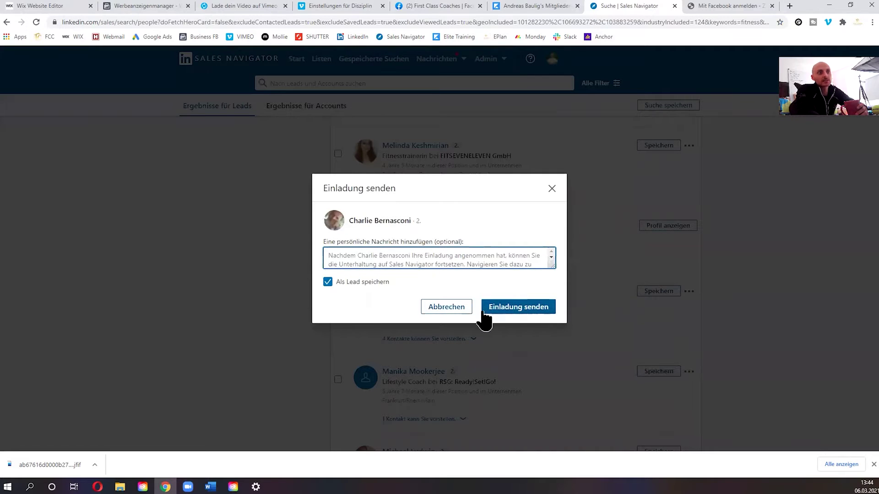
left_click(454, 309)
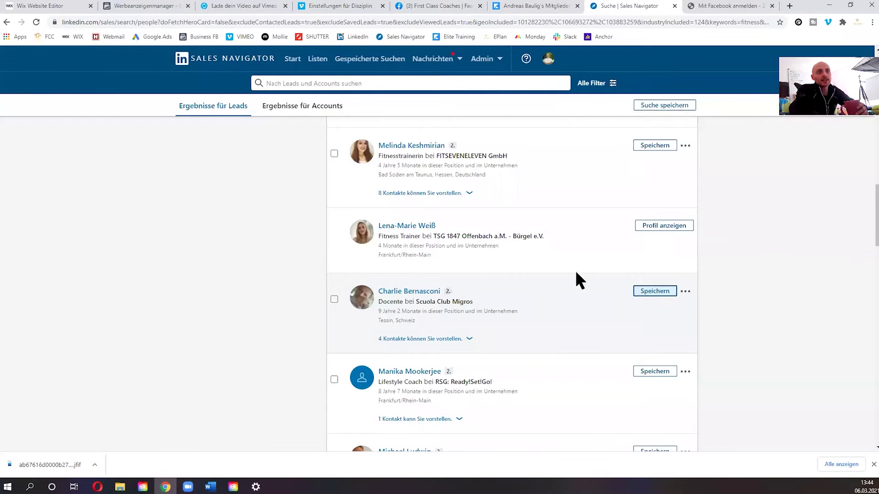
View the lead lists available for saving the Scuola Club Migros lead, then return to the start of the results.
left_click(654, 291)
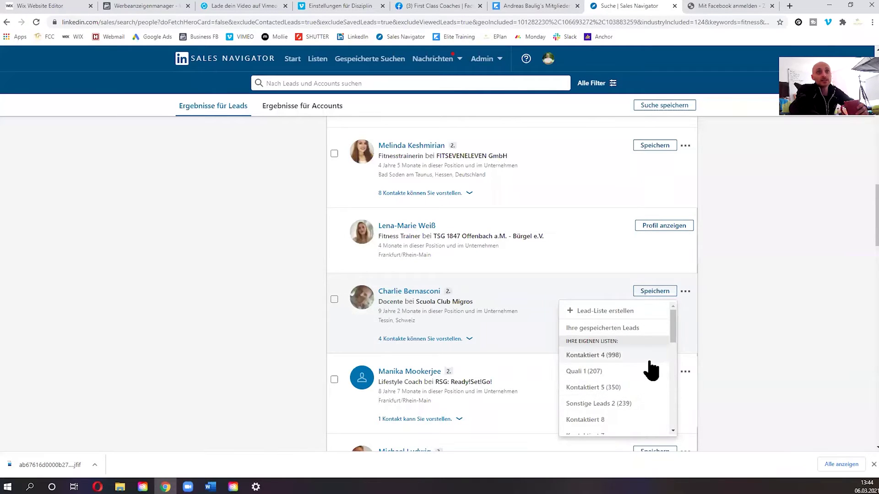
left_click(801, 277)
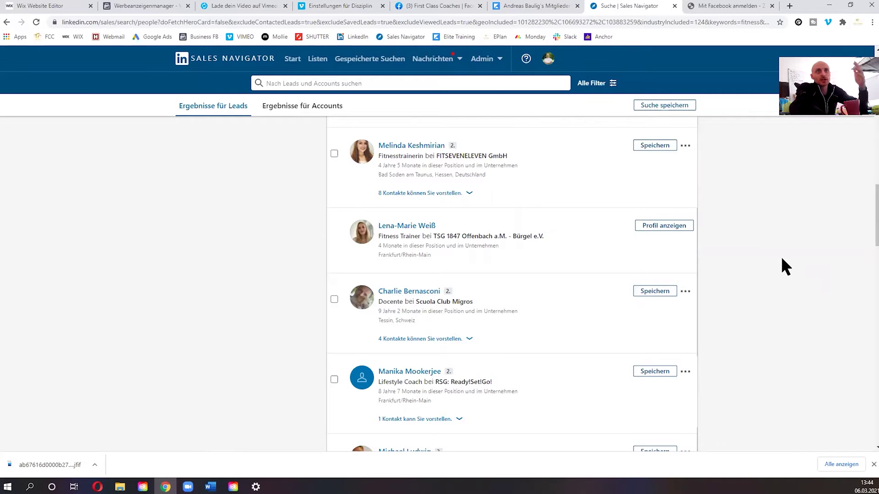
scroll(776, 267, "up", 5)
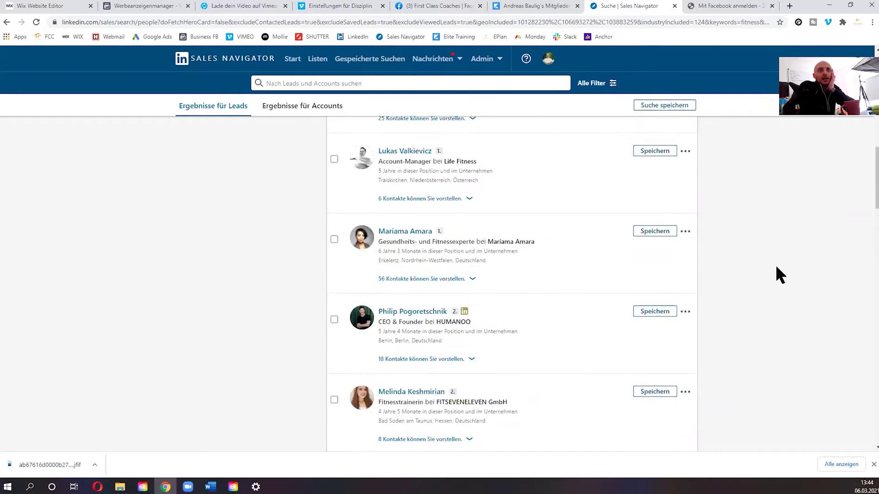
scroll(776, 265, "up", 5)
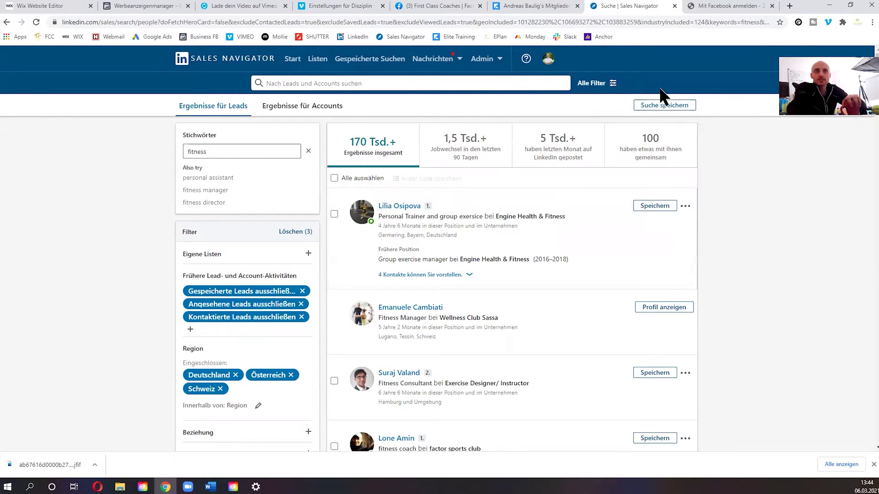
left_click(595, 83)
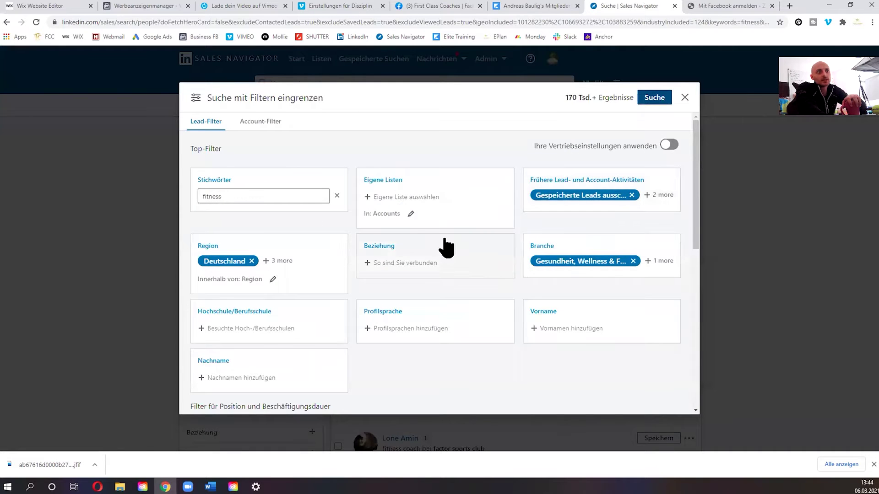
left_click(282, 196)
key("BackSpace")
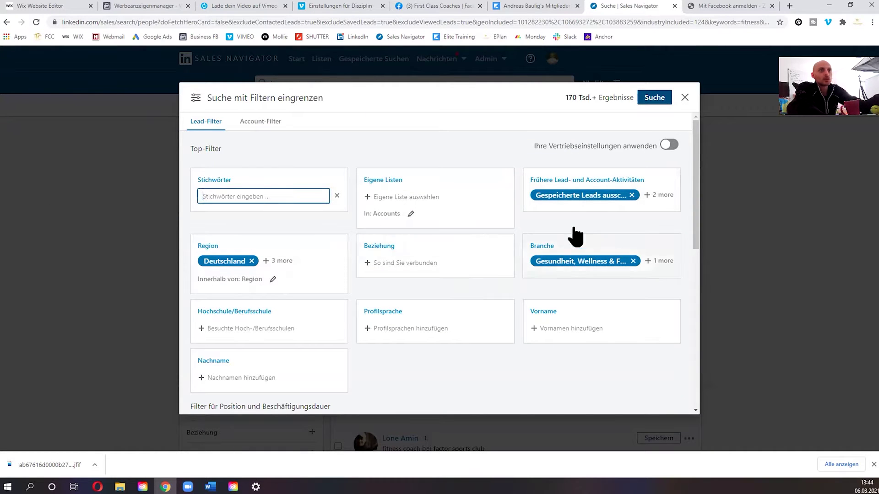
left_click(633, 195)
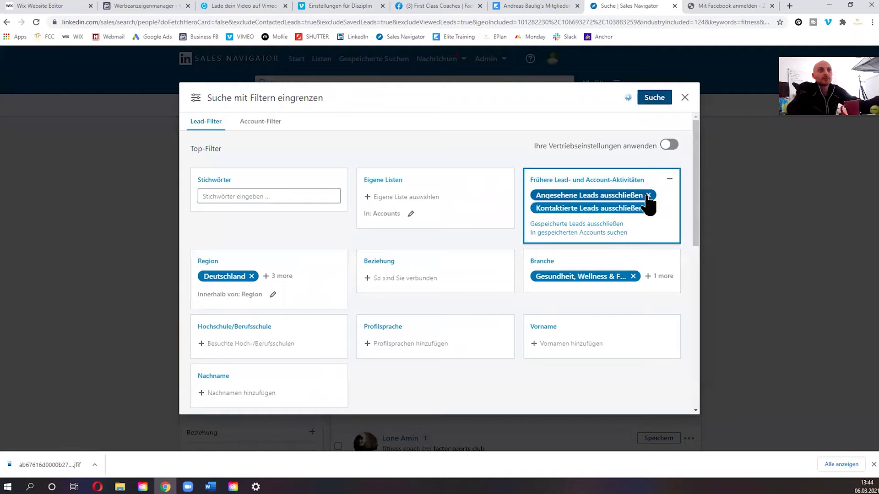
left_click(650, 196)
left_click(649, 196)
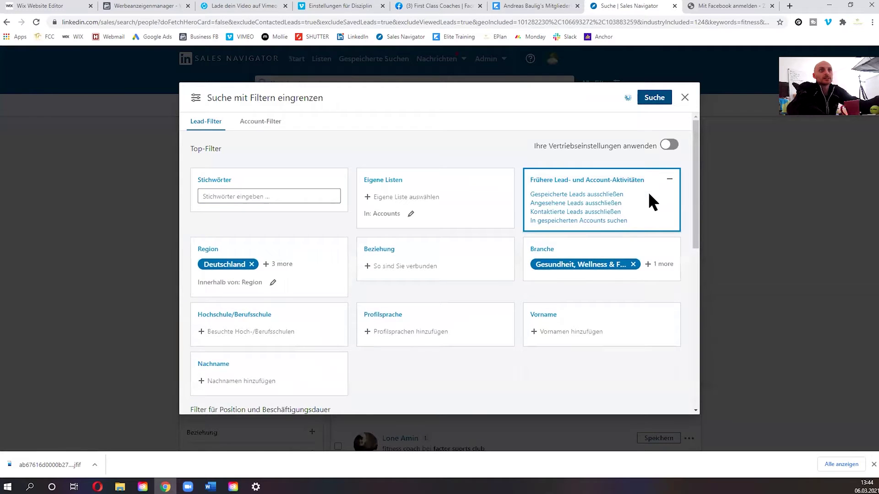
left_click(631, 263)
left_click(252, 260)
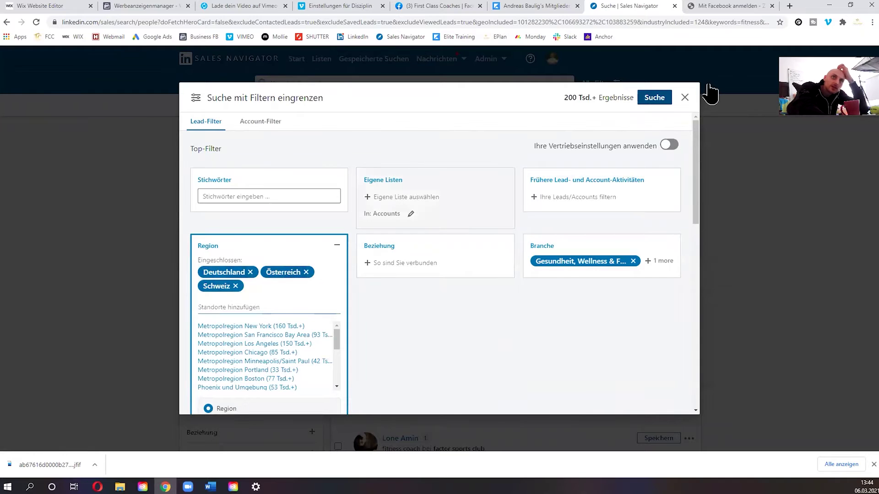
left_click(685, 98)
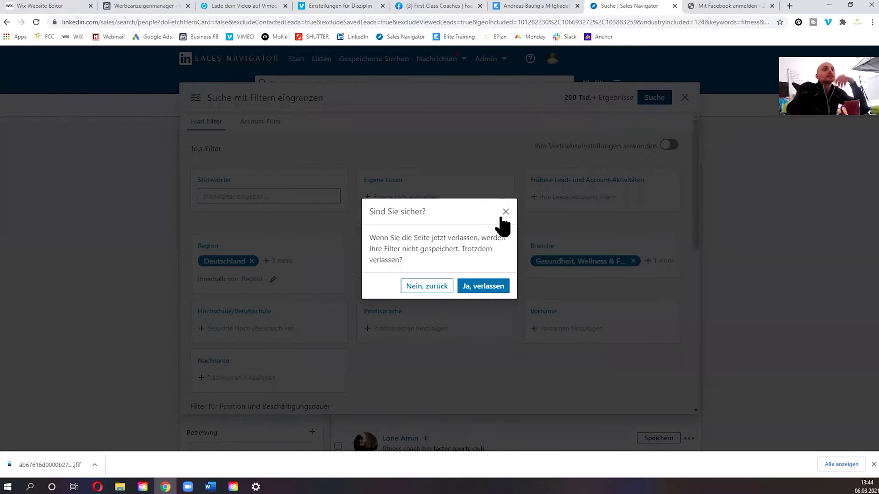
left_click(469, 289)
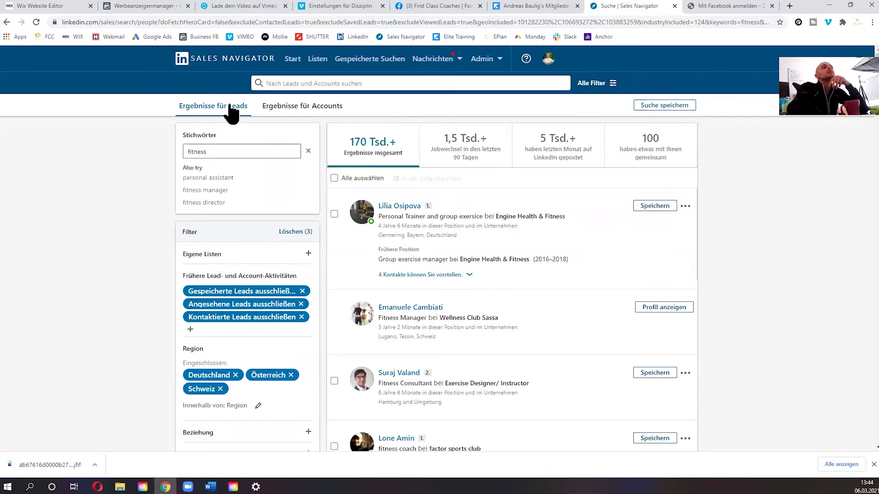
Return to the Sales Navigator homepage and open the full set of filters for a new lead search.
left_click(295, 58)
left_click(292, 60)
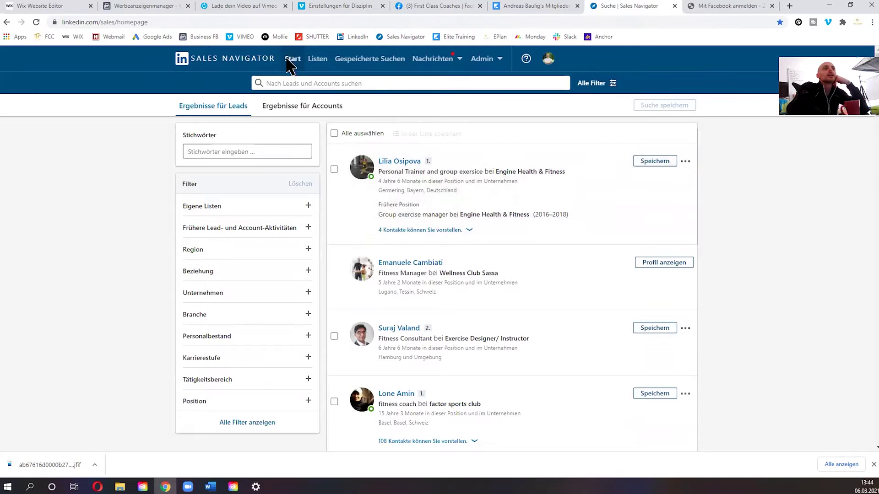
left_click(450, 84)
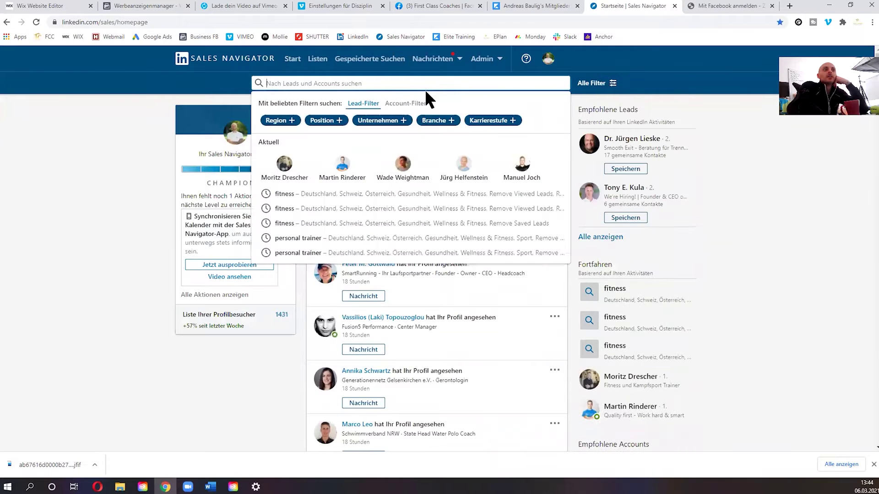
left_click(597, 86)
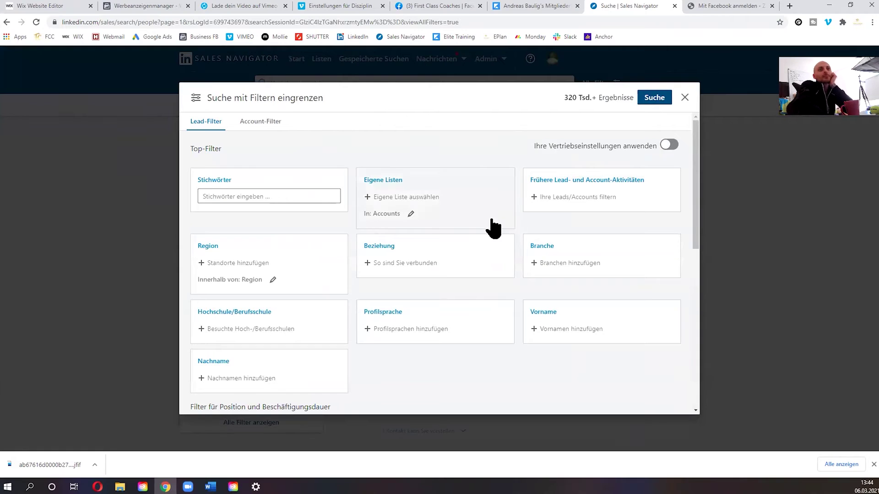
Include Deutschland in the region filter of the new lead search.
left_click(246, 263)
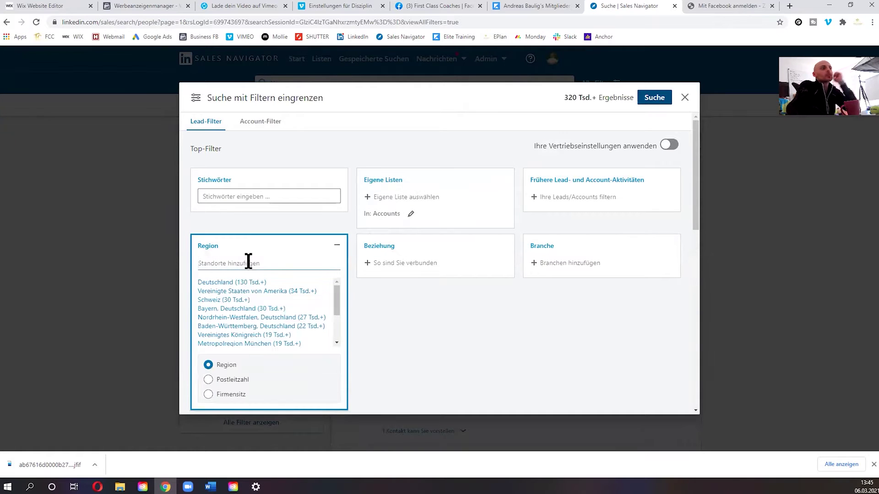
left_click(248, 283)
left_click(415, 326)
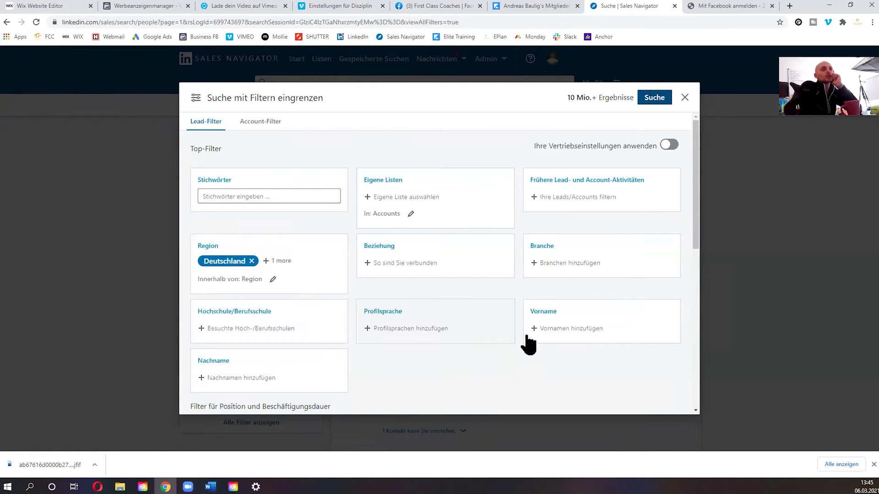
left_click_drag(575, 98, 593, 99)
left_click(532, 103)
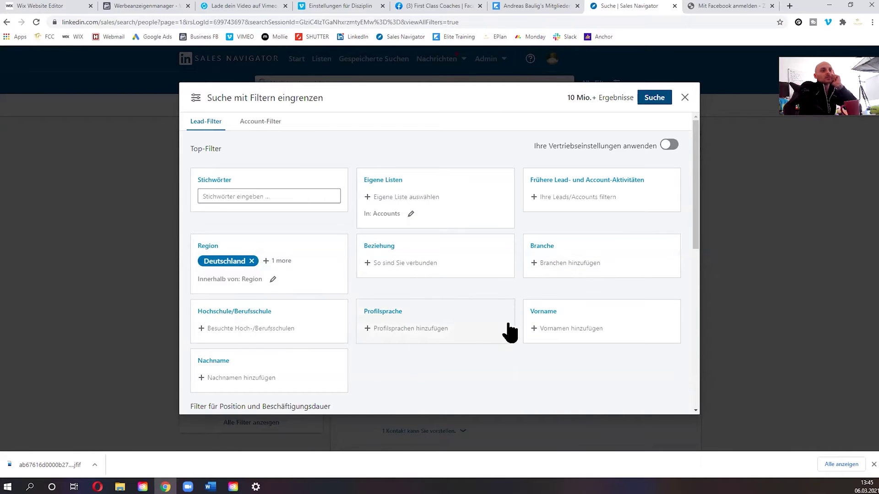
Include Inhaber and Unternehmensinhaber as current positions in the position filter of the new lead search.
scroll(398, 202, "down", 10)
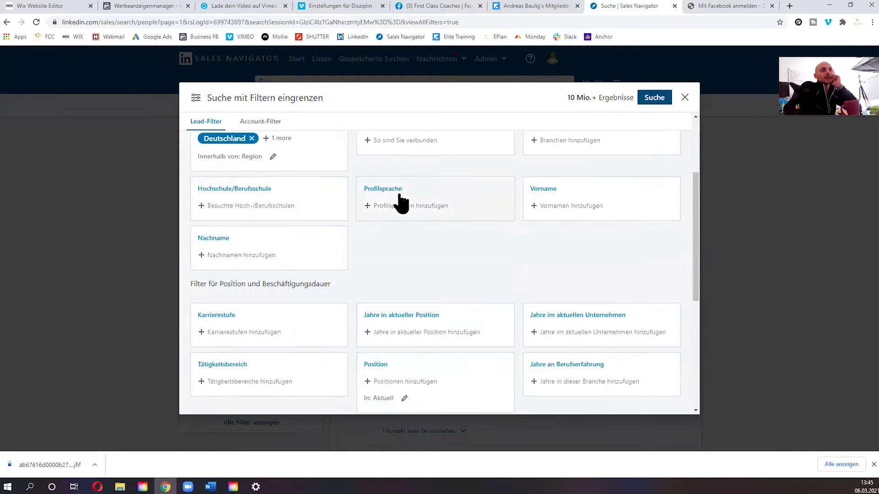
scroll(402, 281, "up", 3)
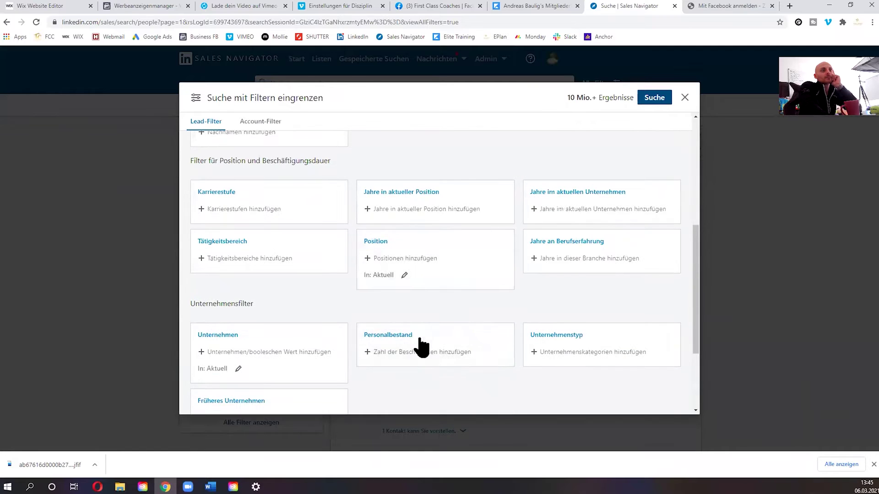
left_click(394, 259)
type("in")
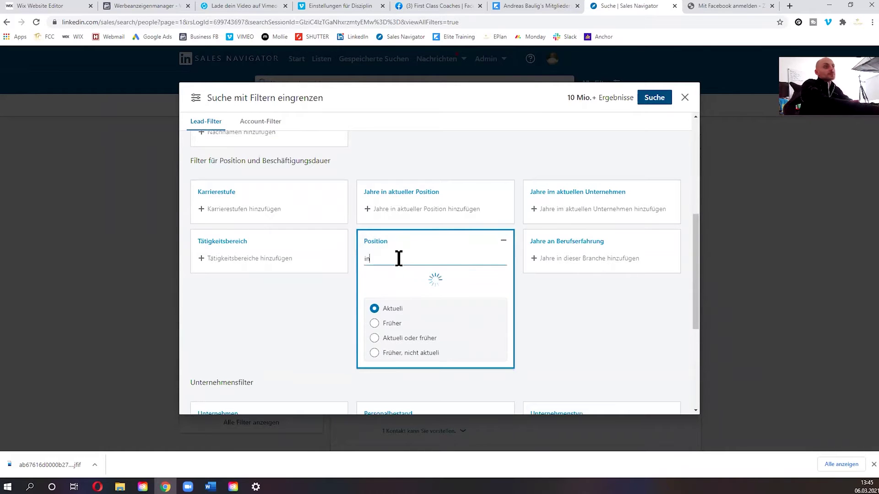
type("haber")
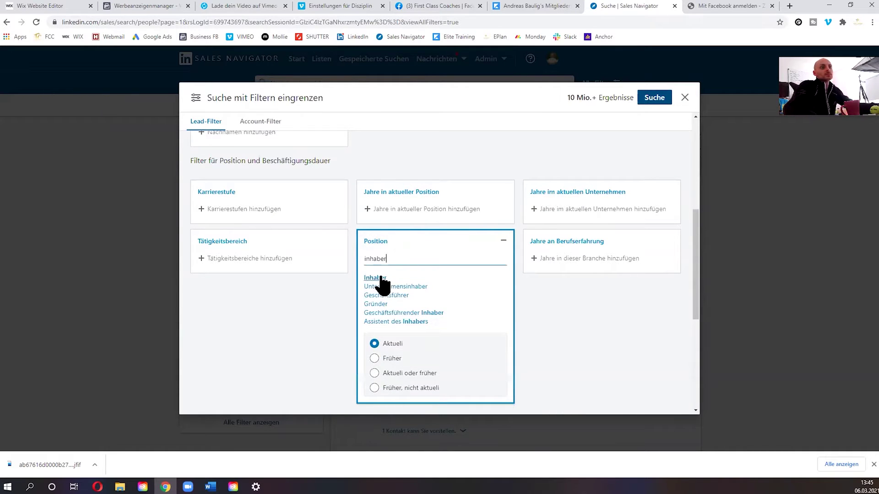
left_click(382, 277)
type("inhaber")
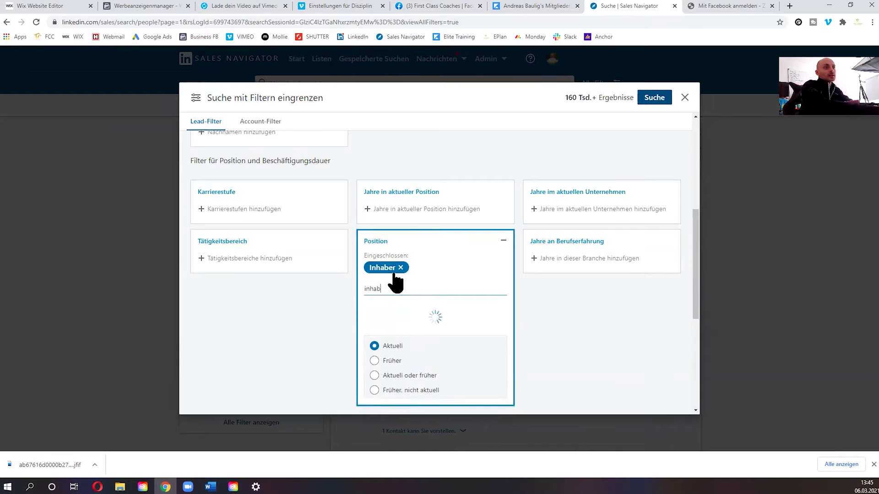
left_click(373, 317)
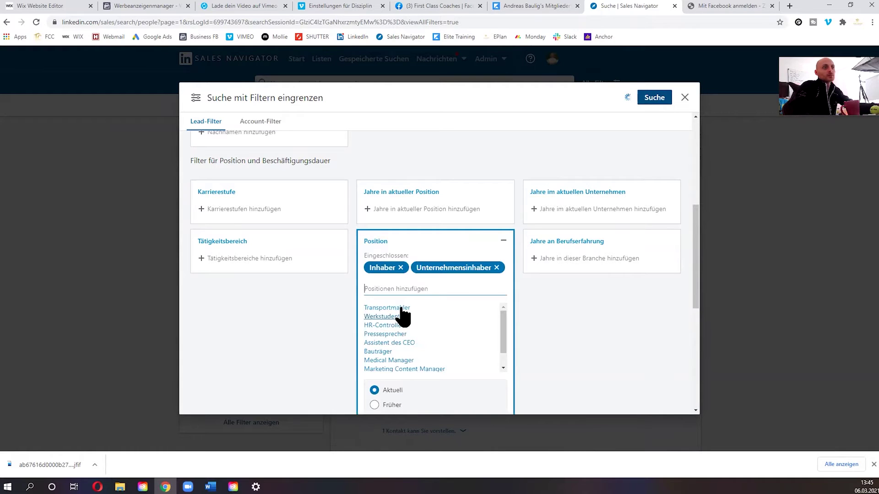
Add Geschäftsführer and Gründer to the included current positions.
type("inhaber")
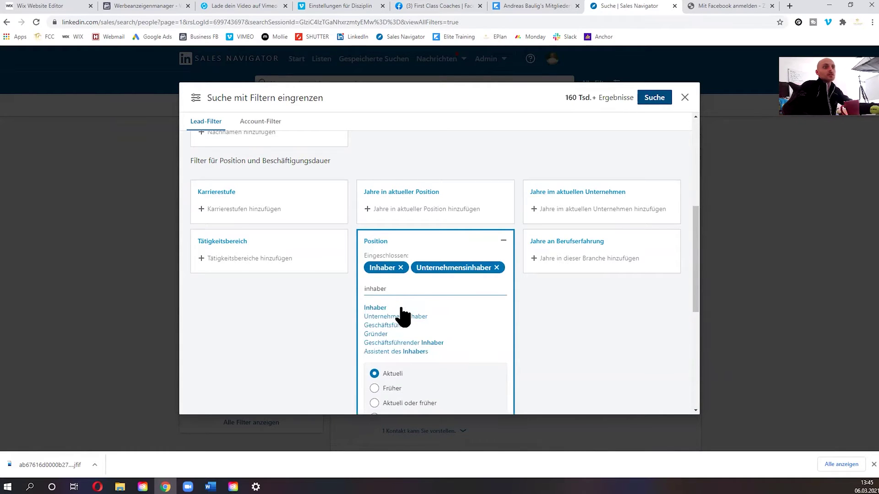
left_click(386, 335)
type("inhaber")
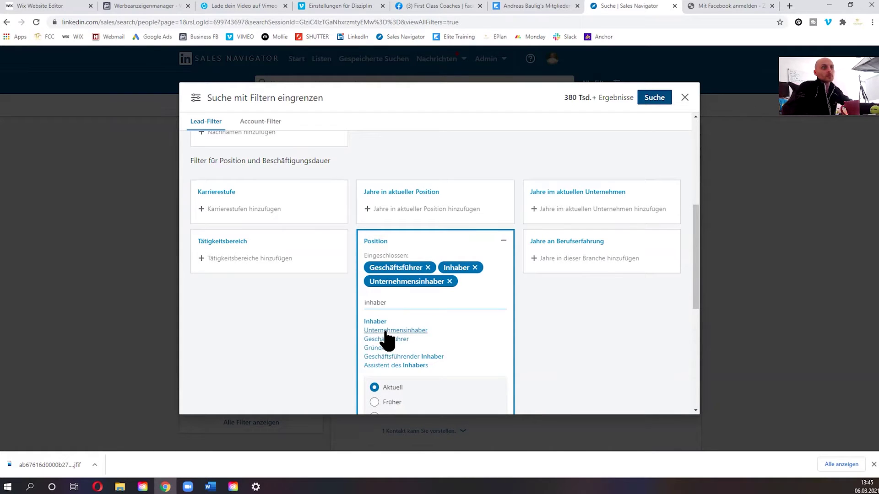
left_click(375, 348)
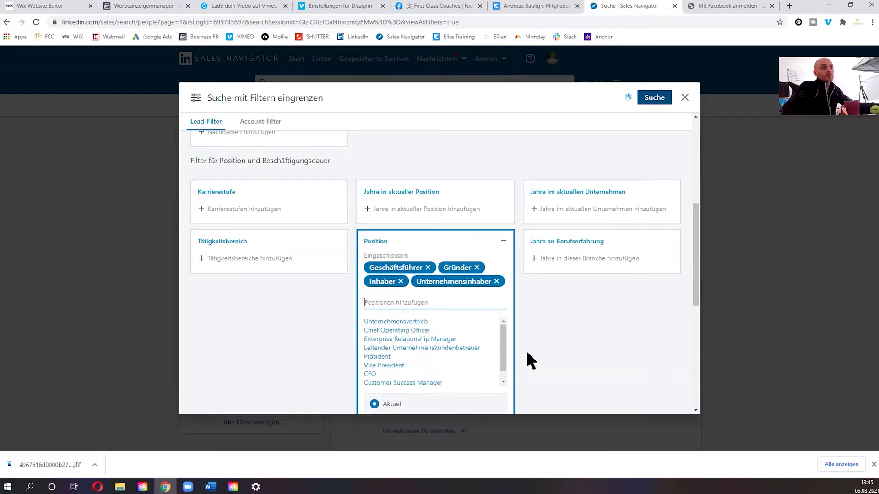
left_click(526, 359)
Try limiting the years in current position to 3-5 Jahre, then remove that restriction.
scroll(559, 312, "up", 5)
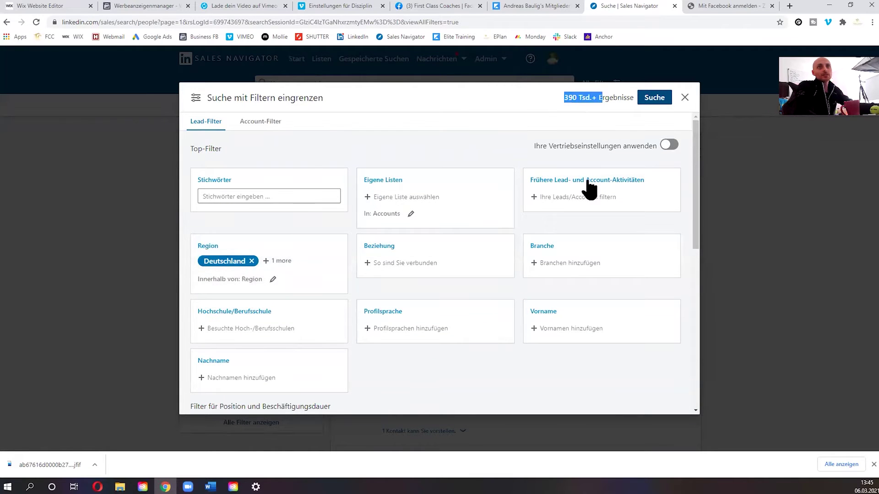
scroll(573, 194, "down", 3)
scroll(539, 270, "up", 3)
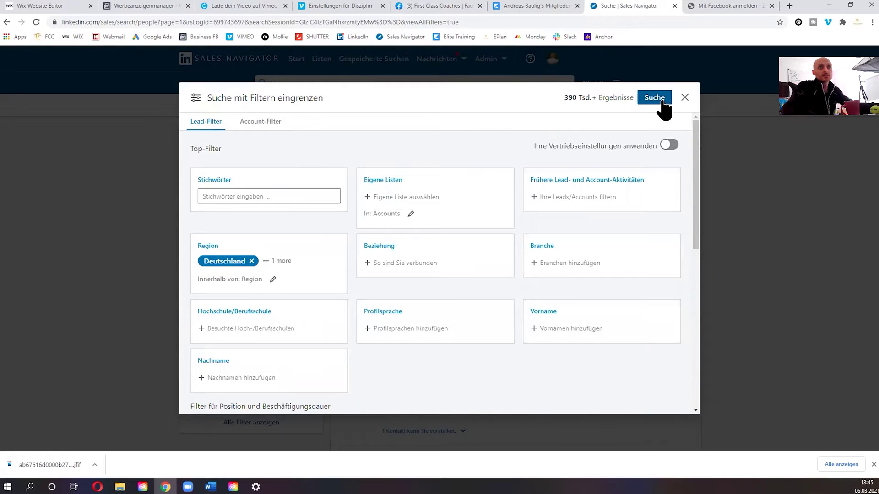
scroll(519, 277, "down", 10)
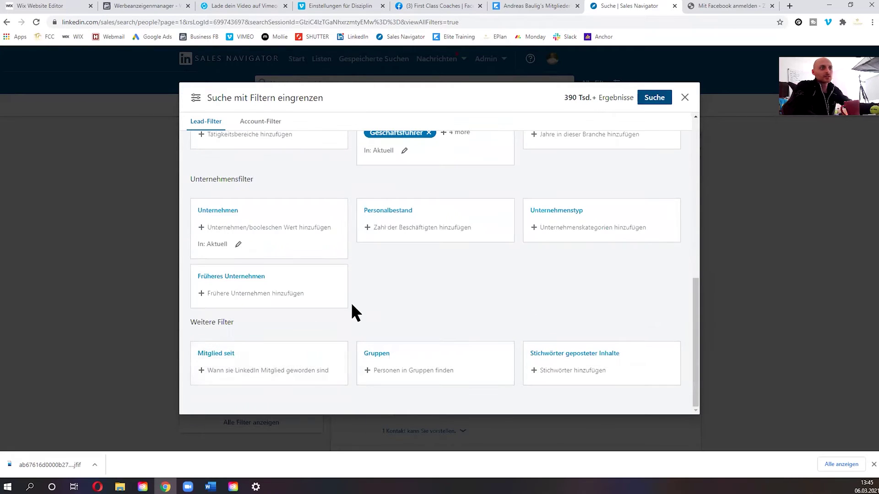
scroll(496, 302, "up", 3)
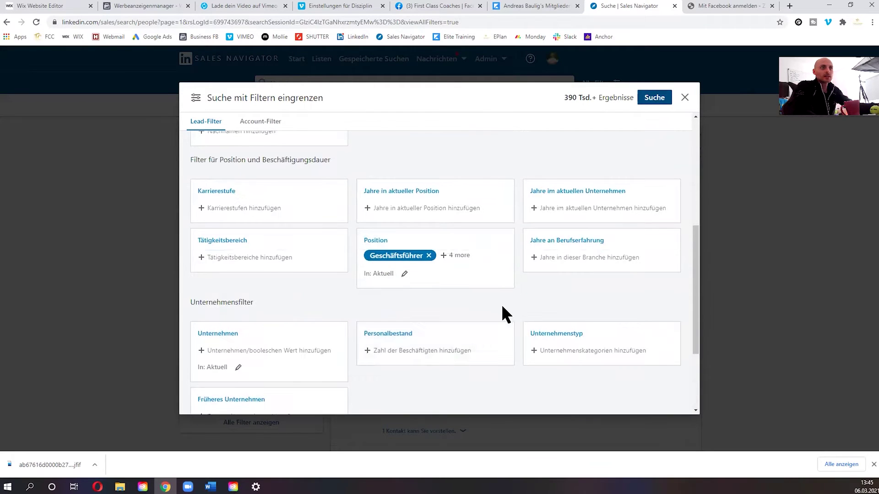
left_click(426, 209)
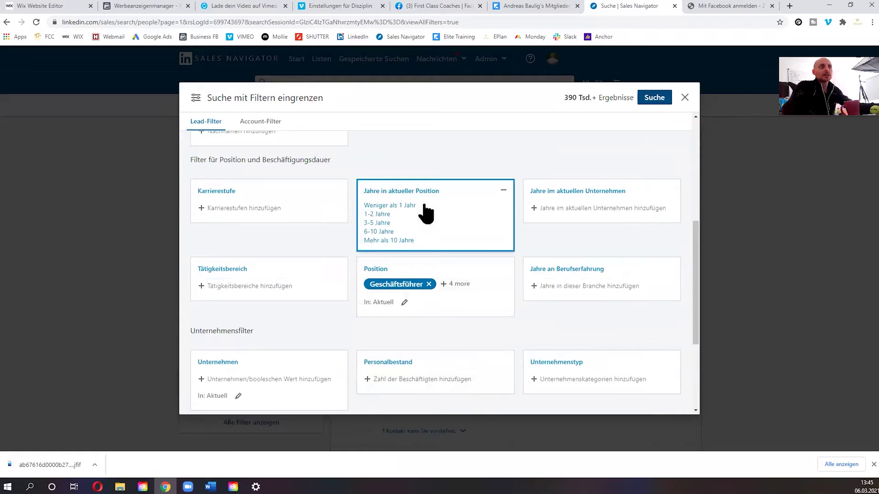
left_click(375, 223)
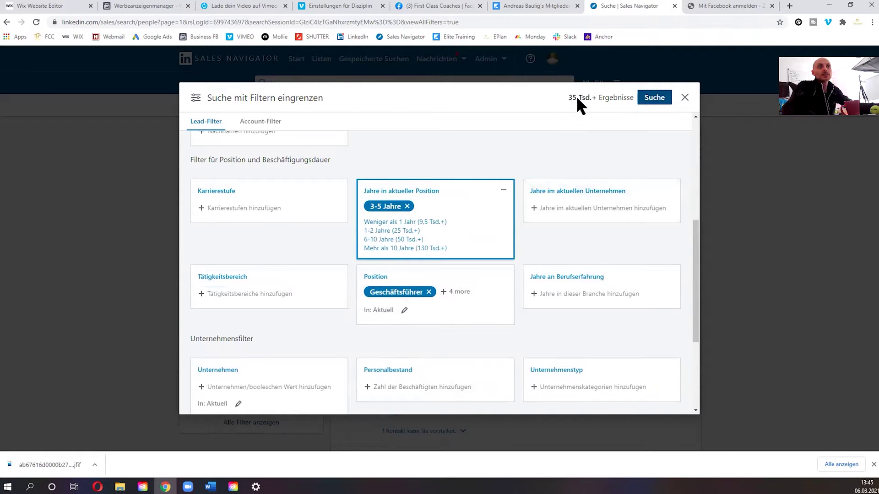
triple_click(578, 98)
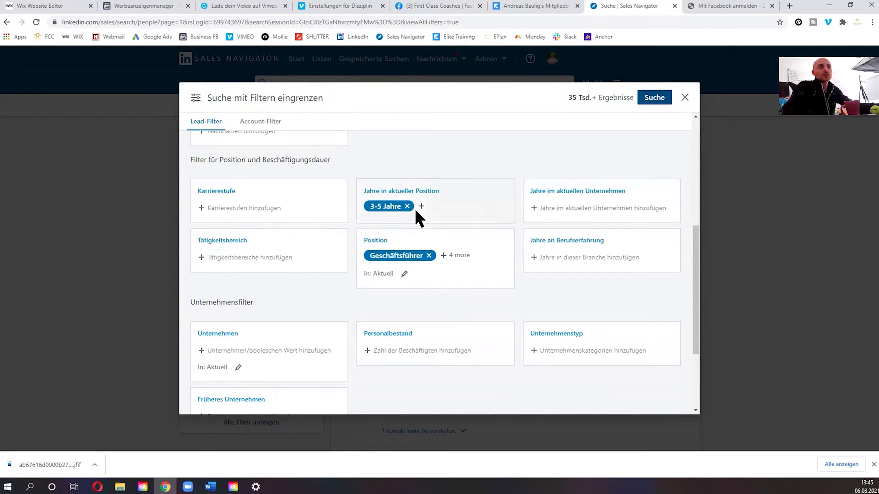
left_click(406, 206)
Include 1-2 Jahre, 3-5 Jahre, 6-10 Jahre and Mehr als 10 Jahre for years in current position and run the search.
left_click(383, 215)
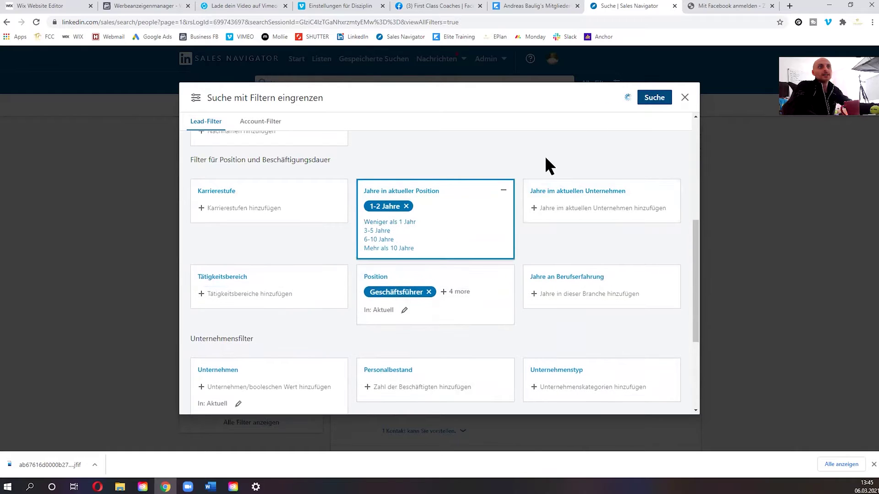
left_click(382, 230)
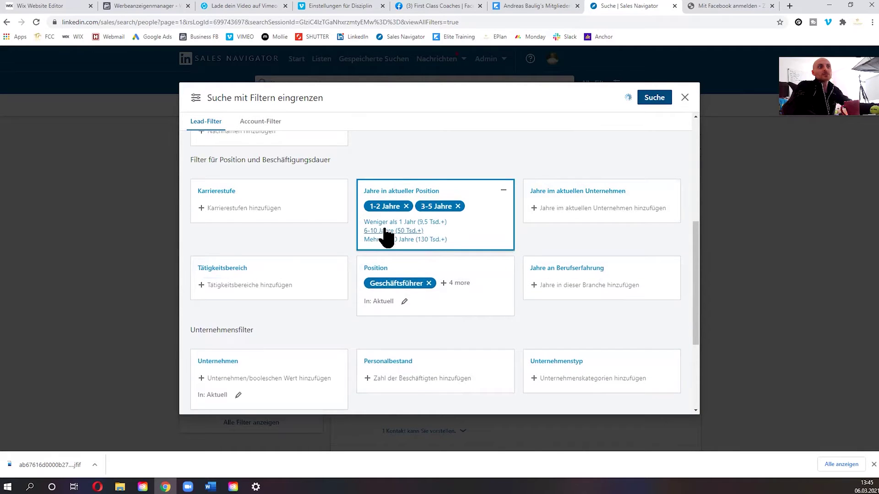
left_click(383, 231)
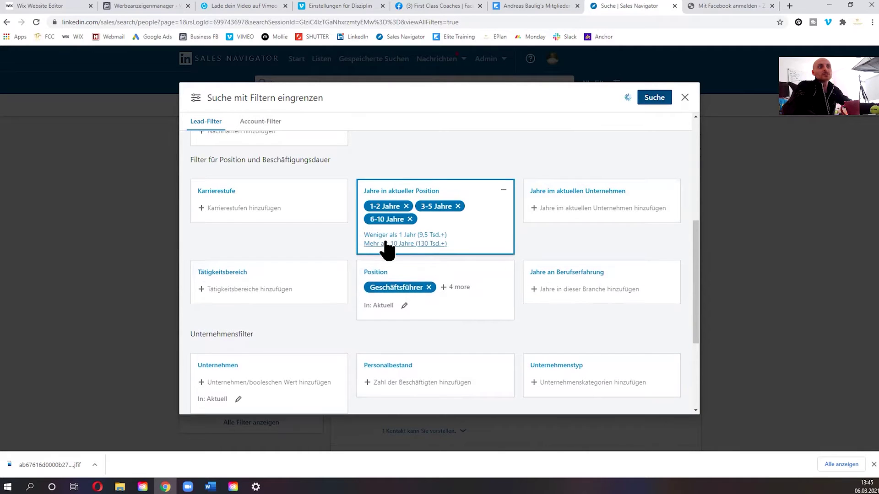
left_click(433, 244)
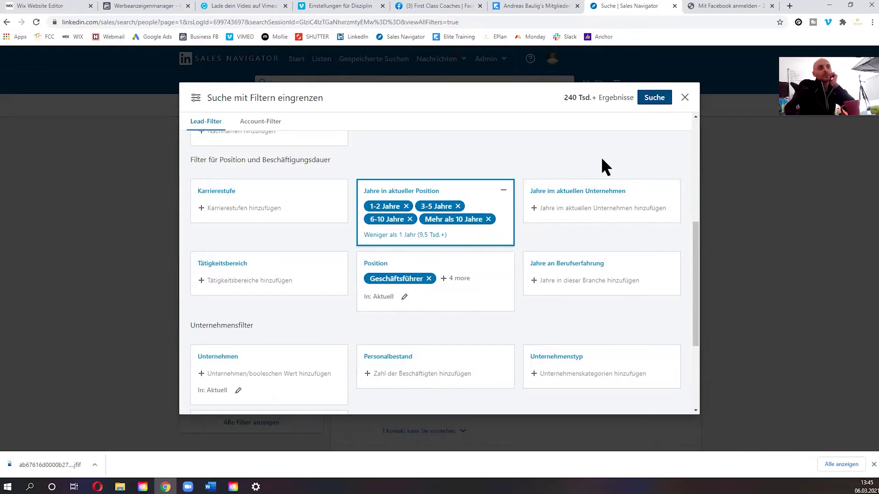
left_click(503, 151)
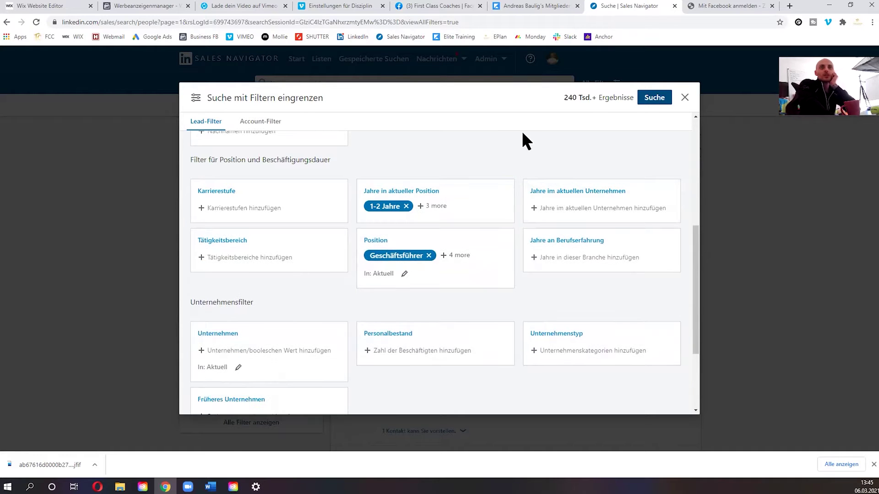
left_click(657, 98)
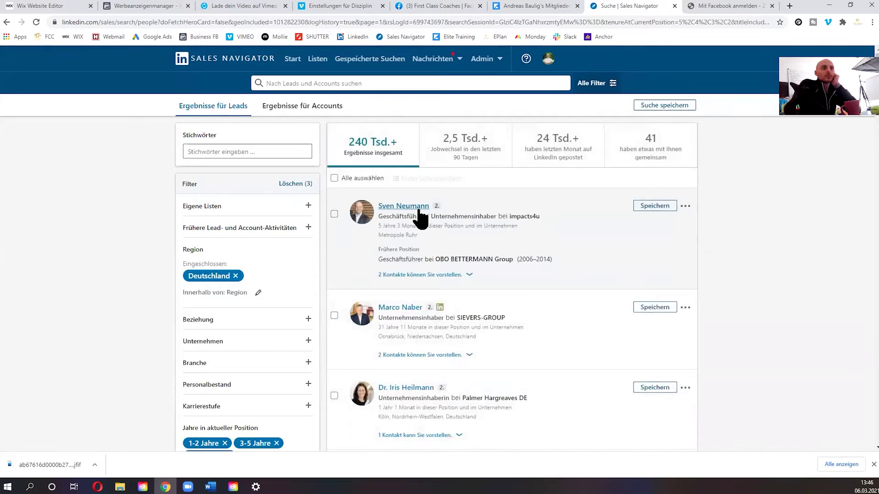
Save the lead search as "Inhaber/GF Dtl" with weekly notifications.
left_click(648, 109)
left_click(356, 265)
key("ctrl+a")
key("BackSpace")
type("Inhaber/GF Dtl")
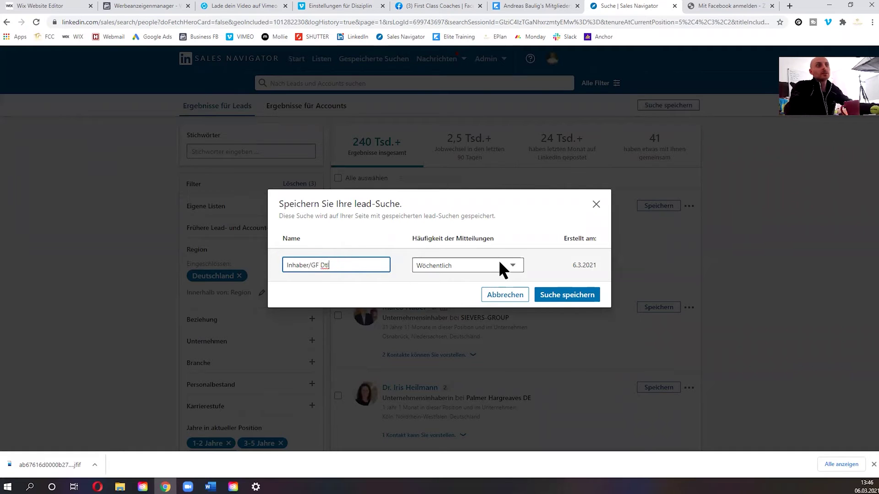
left_click(506, 263)
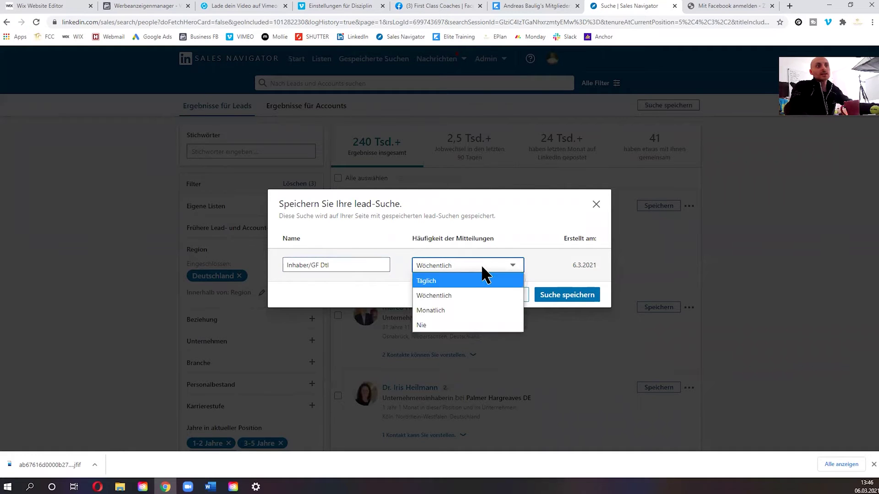
left_click(486, 262)
left_click(487, 259)
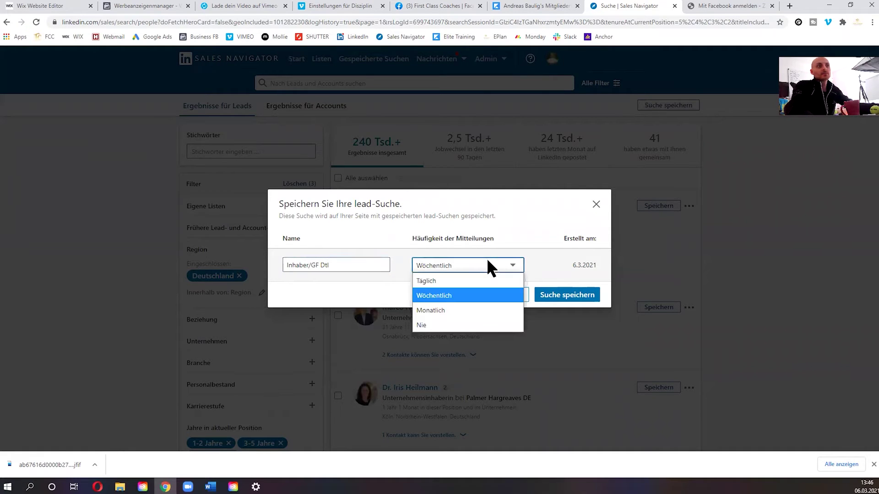
left_click(494, 262)
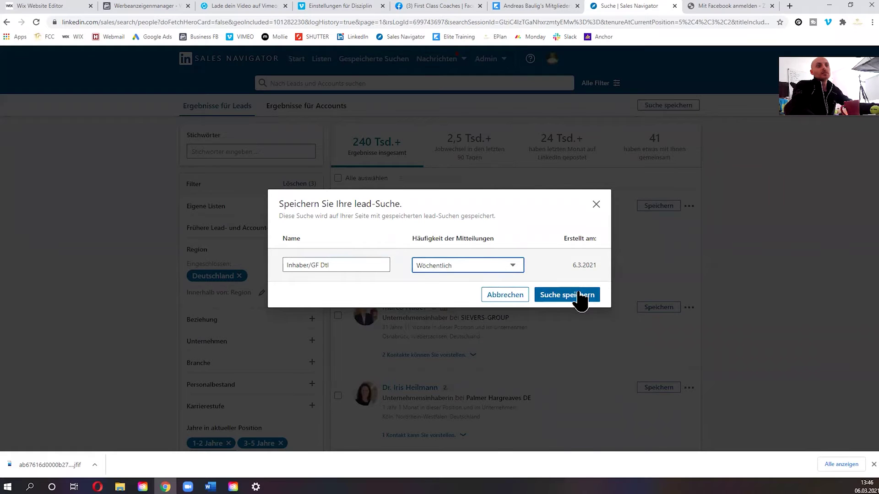
left_click(578, 296)
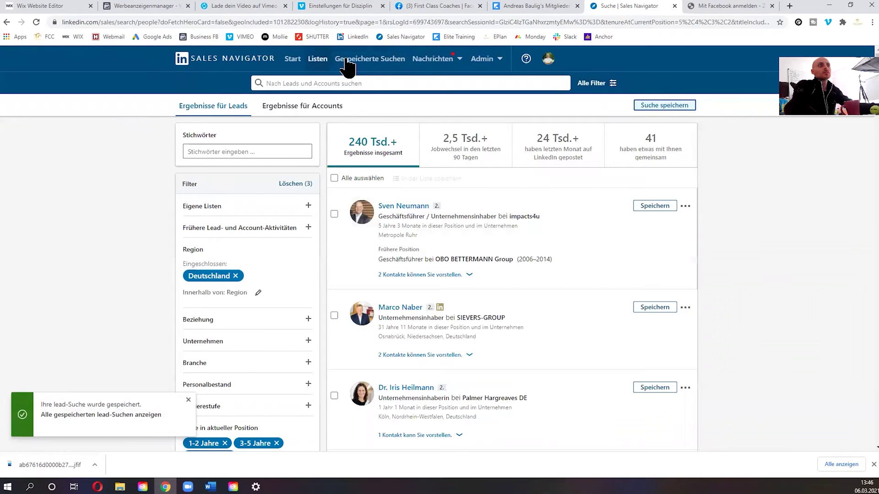
Go to the saved lead searches and open the results of Inhaber/GF Dtl.
left_click(344, 61)
left_click_drag(157, 165, 268, 167)
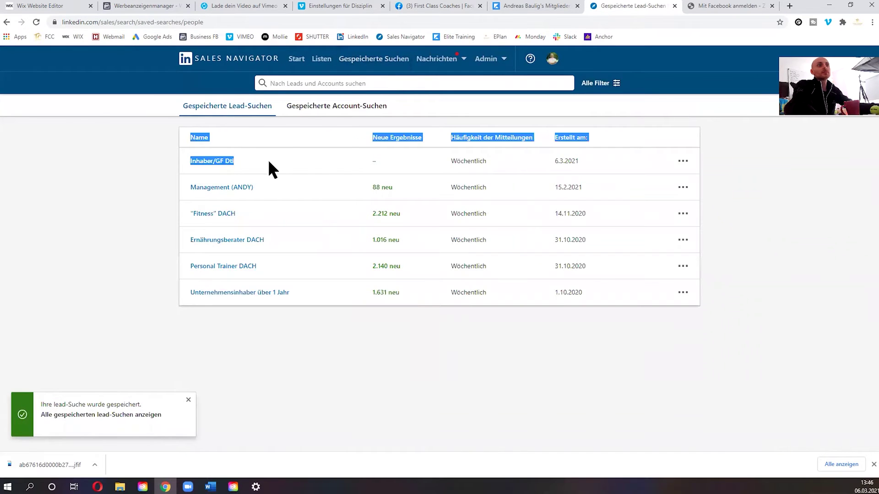
left_click(542, 143)
left_click(210, 162)
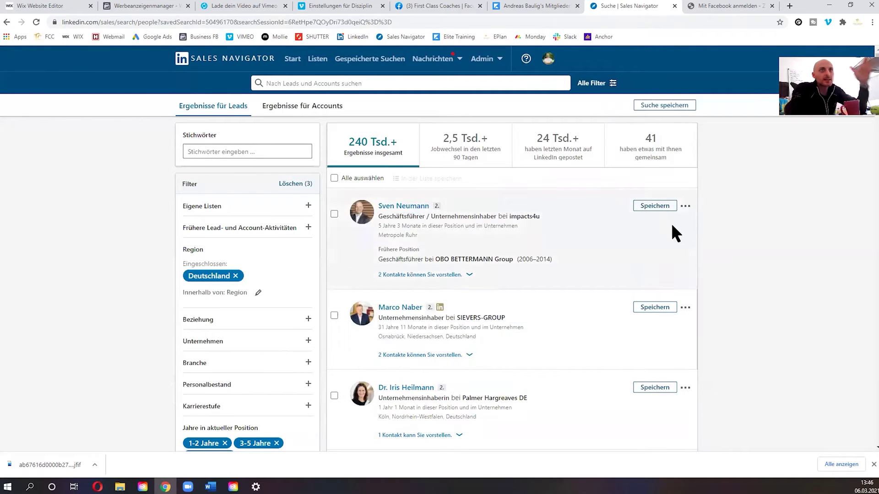
Examine the available actions and the lead lists for saving the lead working at impacts4u.
left_click(685, 206)
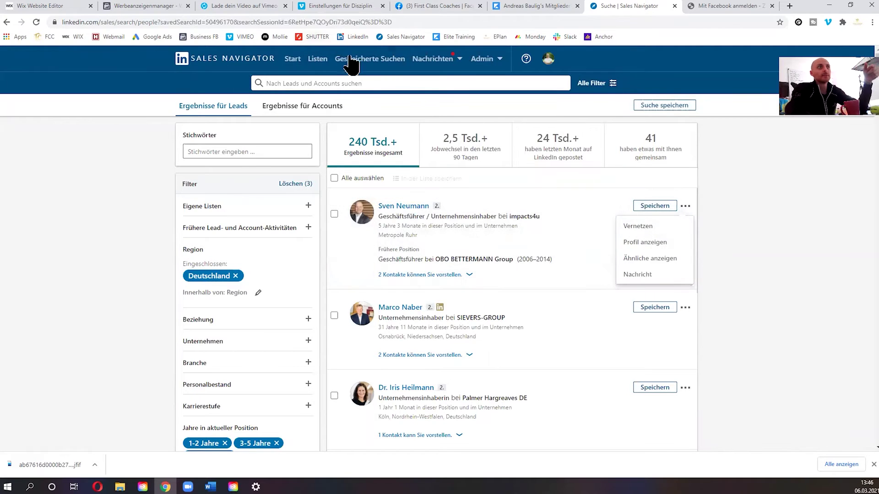
left_click(646, 205)
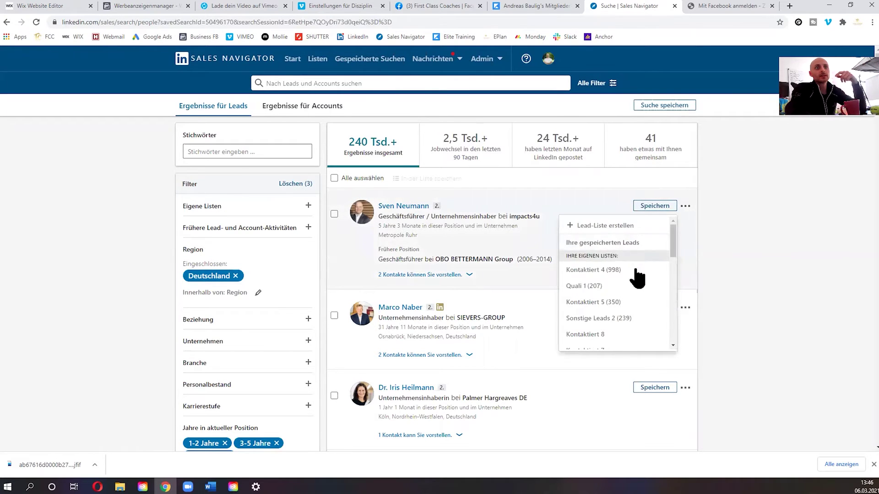
left_click_drag(674, 234, 680, 255)
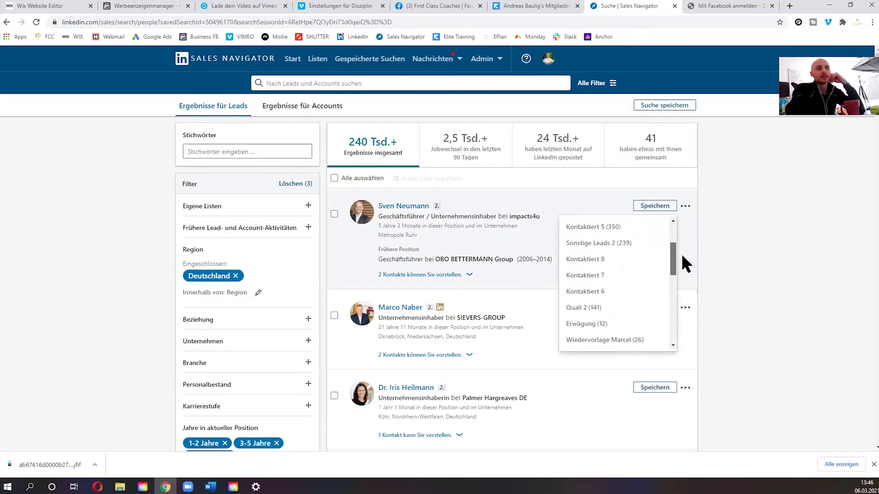
left_click_drag(673, 255, 678, 232)
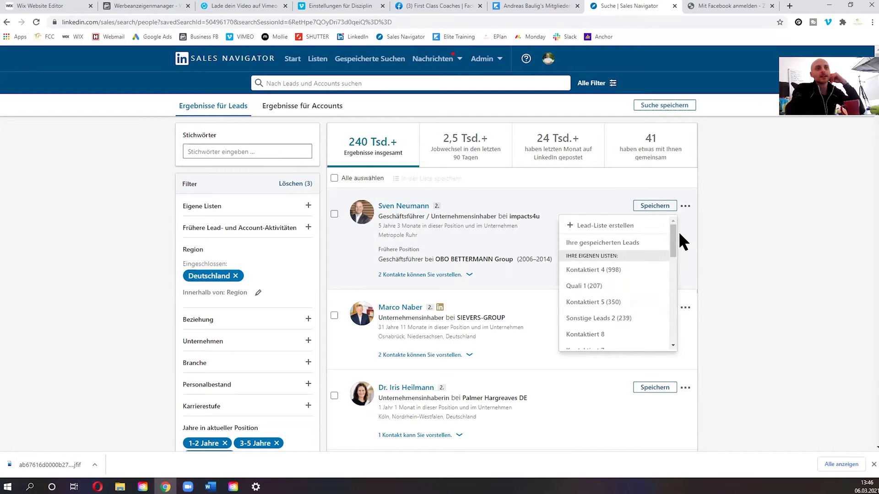
left_click(754, 230)
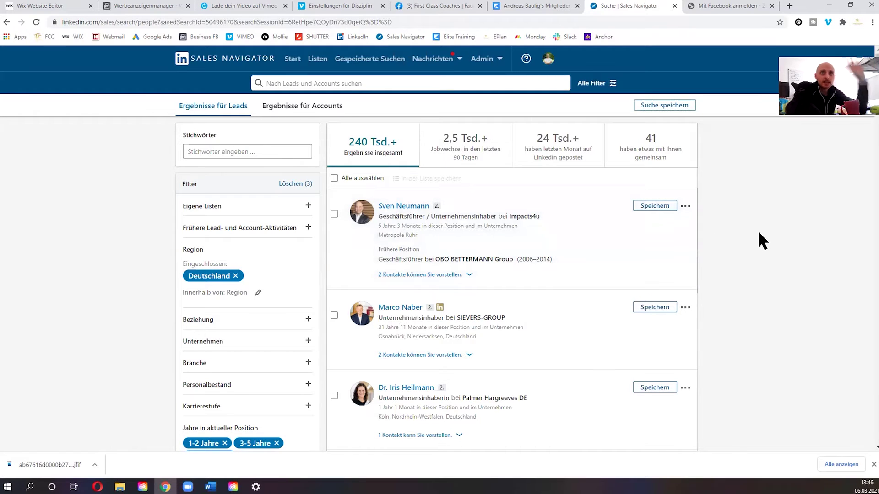
left_click(685, 206)
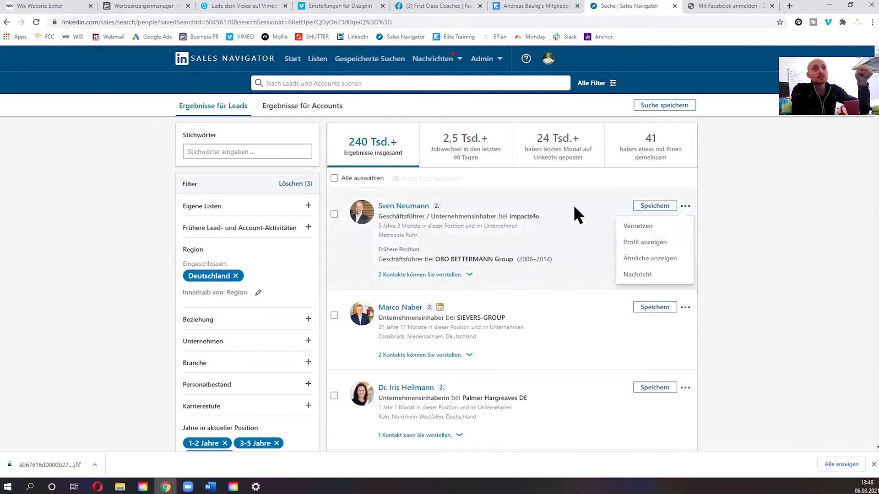
Go to the lead lists overview and examine all existing lists, from Kontaktiert 4 down to Geantwortet.
left_click(316, 58)
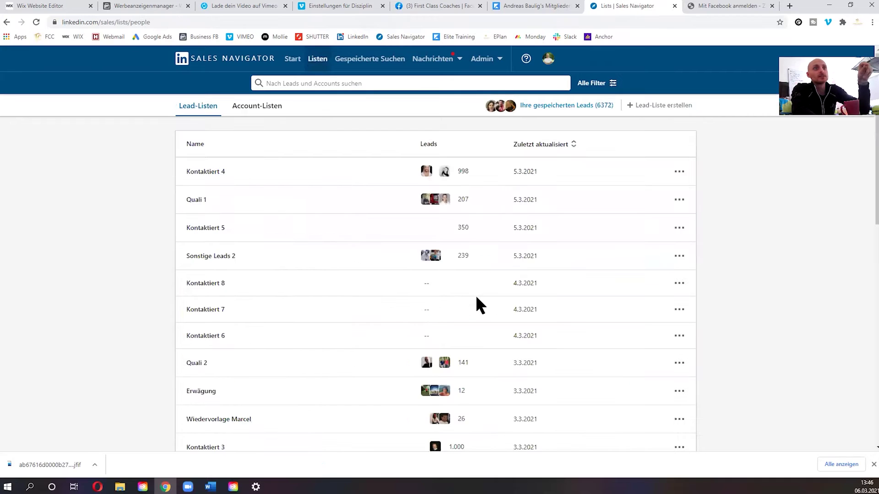
scroll(280, 331, "down", 3)
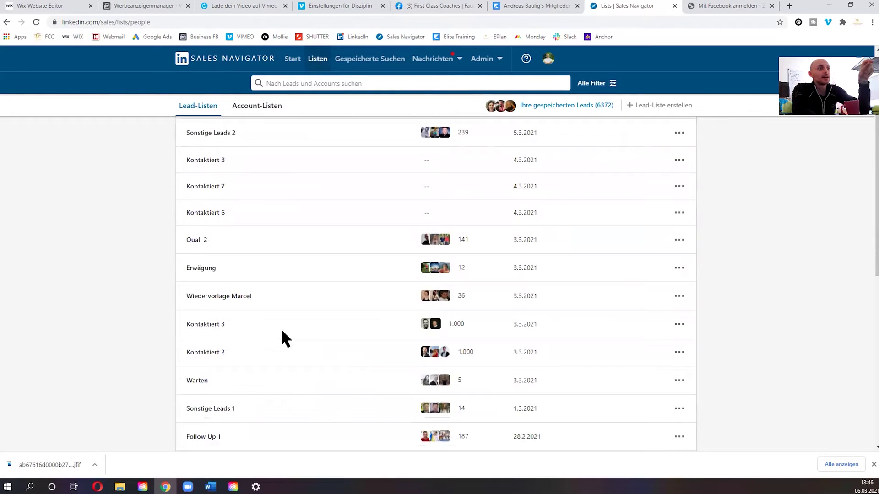
scroll(251, 310, "down", 5)
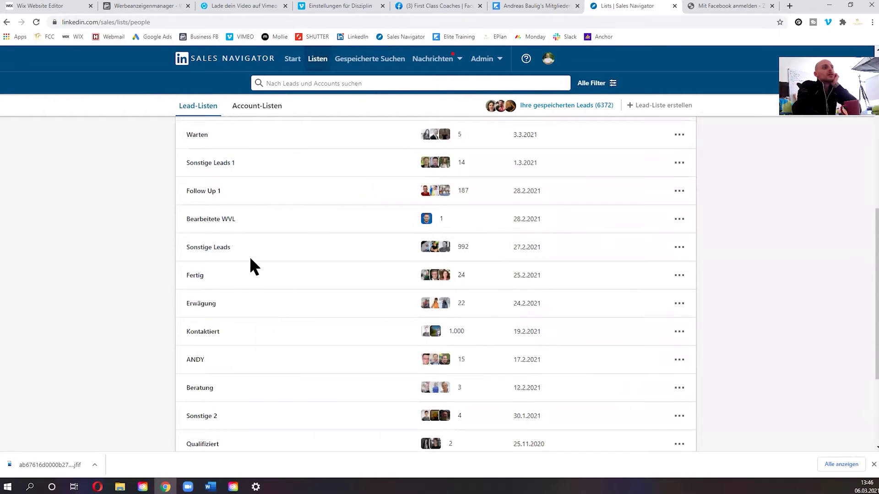
scroll(259, 267, "down", 3)
scroll(259, 267, "up", 15)
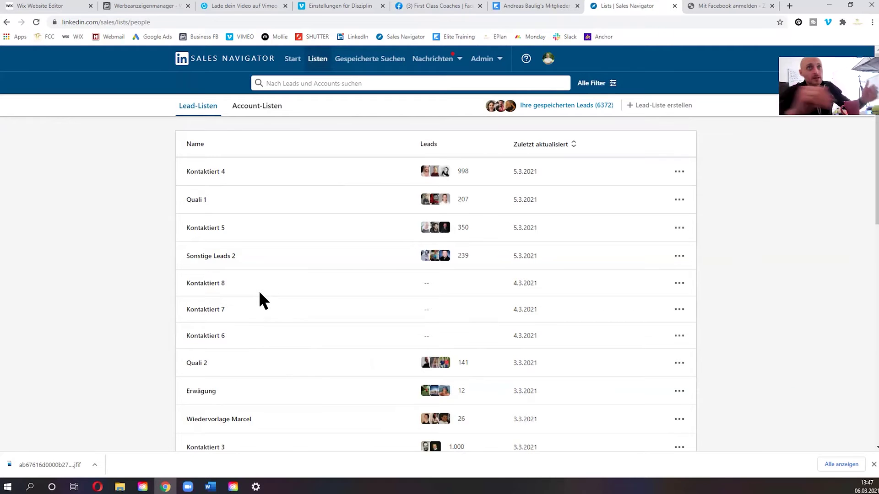
scroll(306, 281, "down", 3)
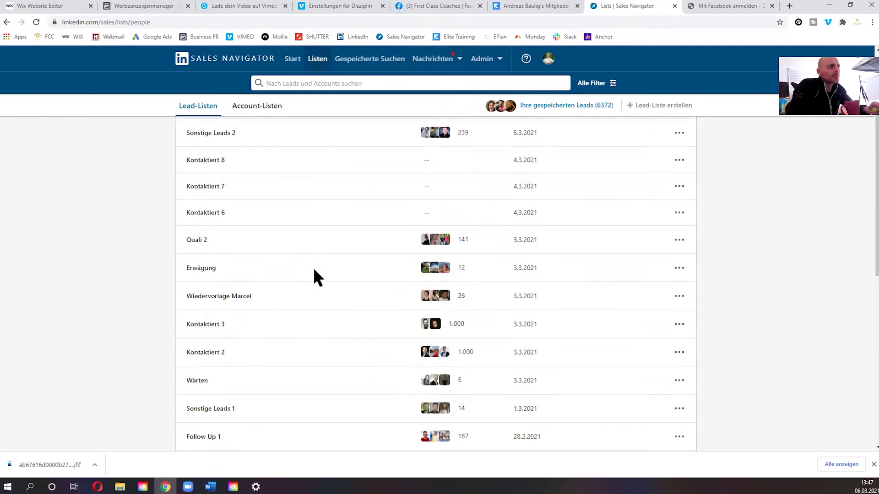
scroll(226, 352, "down", 3)
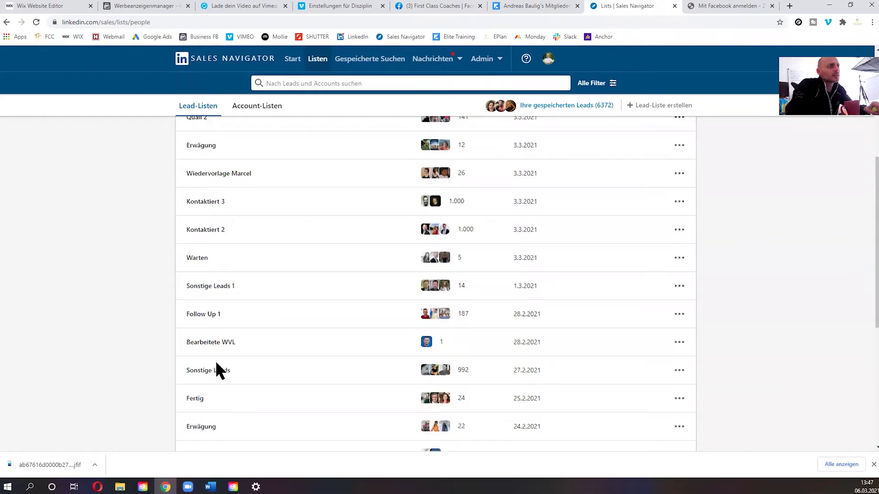
scroll(217, 363, "down", 6)
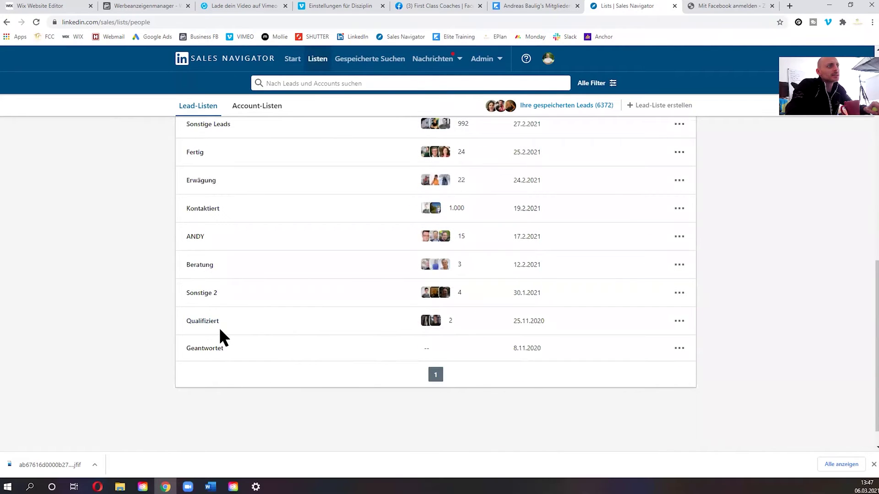
Open the Kontaktiert lead list, examine the contacted leads on page 40, and return to the lead lists overview.
scroll(219, 327, "up", 3)
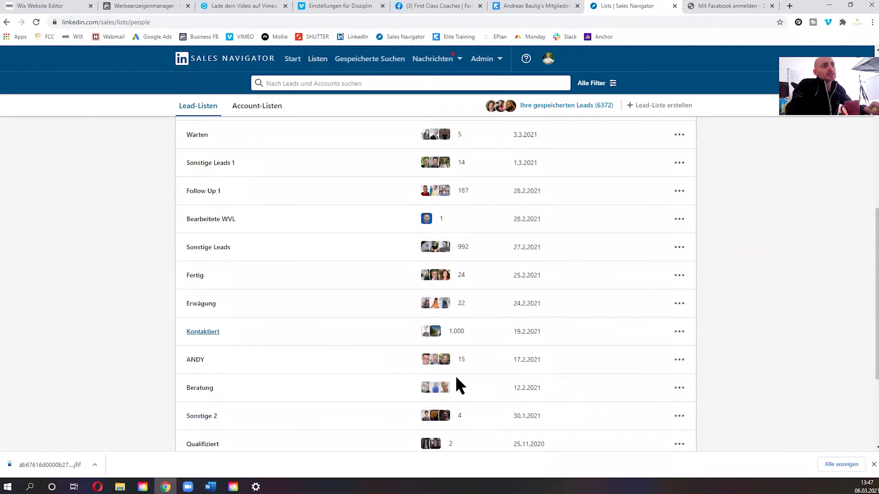
scroll(723, 287, "down", 10)
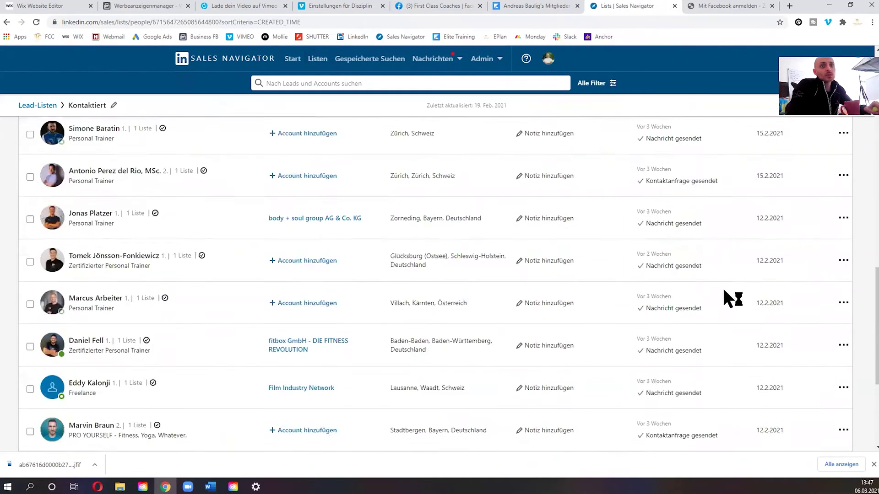
left_click(510, 347)
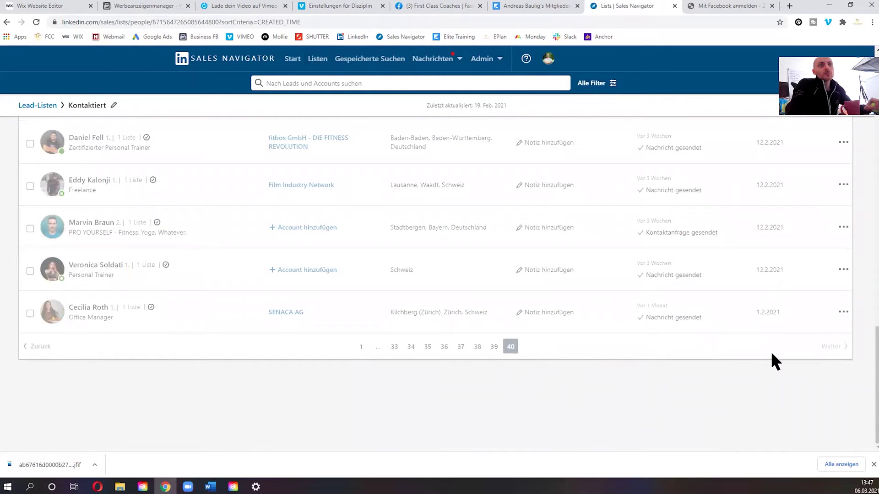
scroll(272, 303, "down", 2)
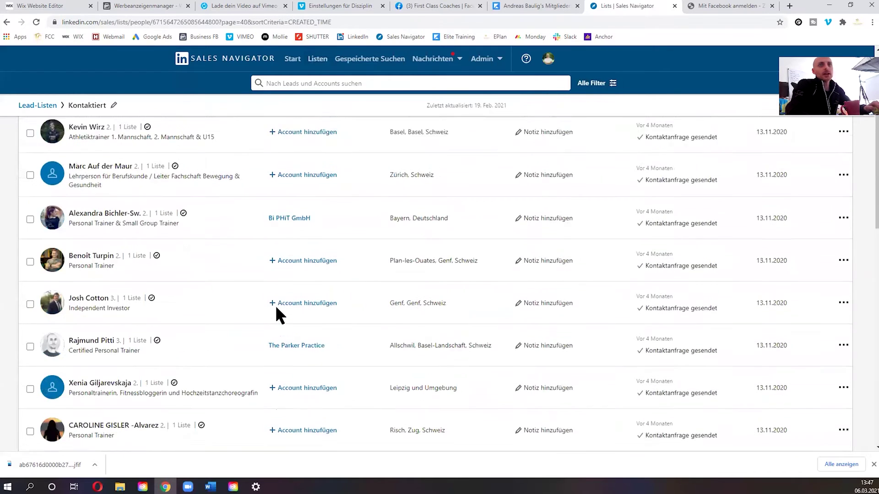
scroll(275, 316, "down", 1)
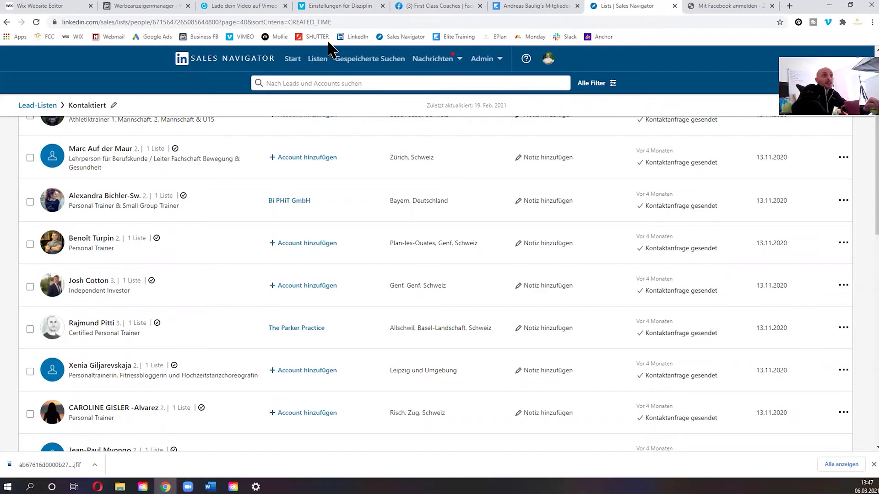
left_click(321, 60)
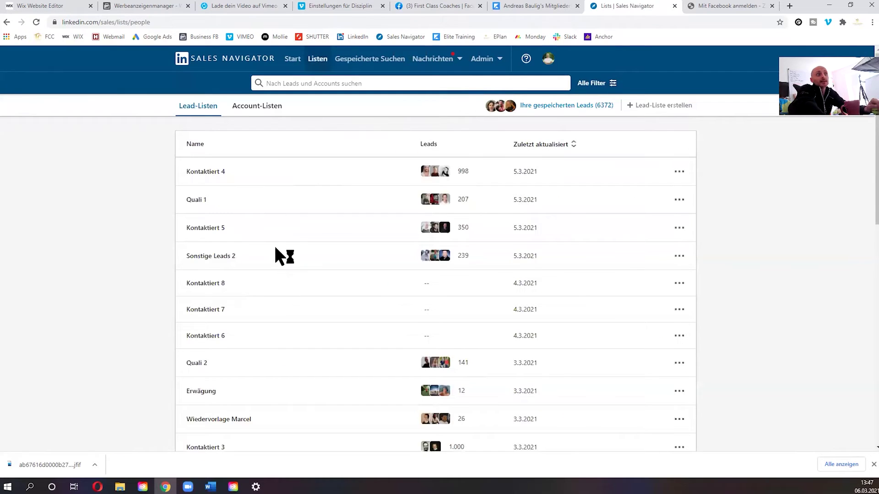